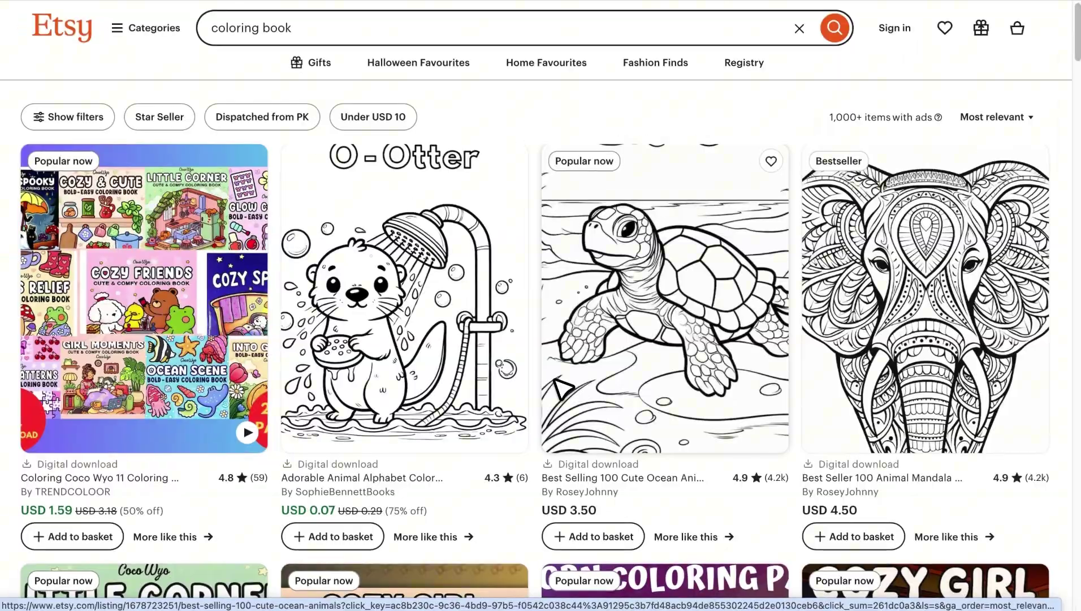
Create a new blank Booklet (A4, 210 × 297 mm) design.
scroll(556, 398, down, 5)
scroll(560, 399, down, 10)
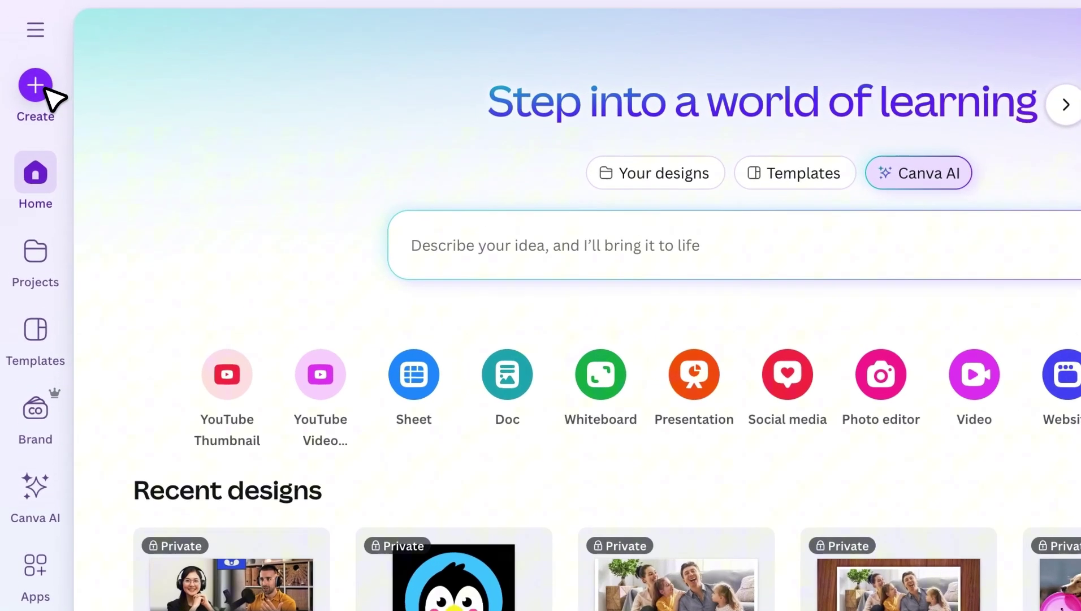
click(25, 60)
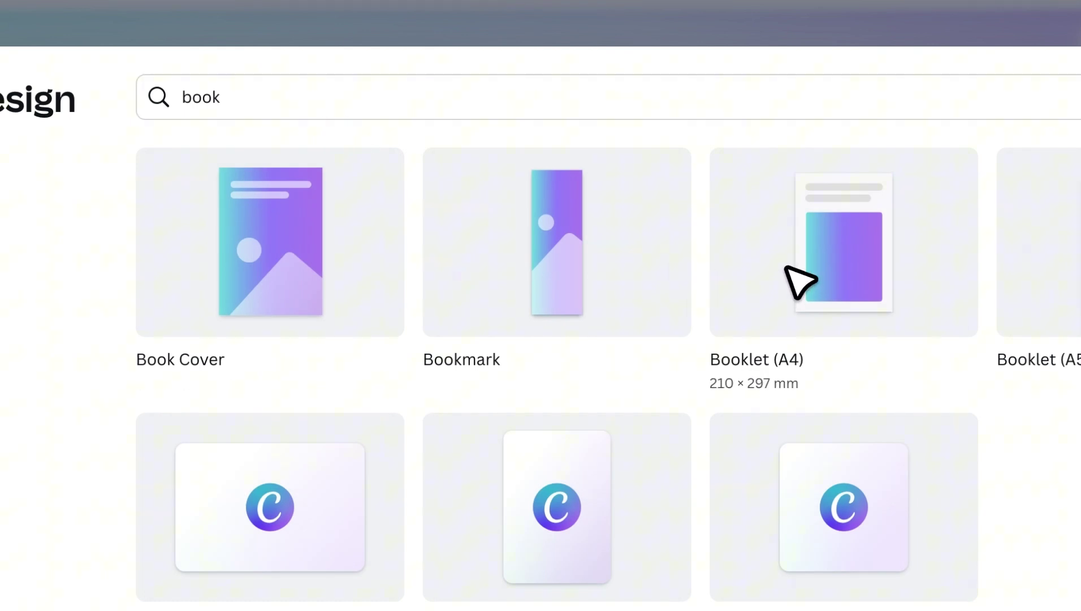
click(797, 277)
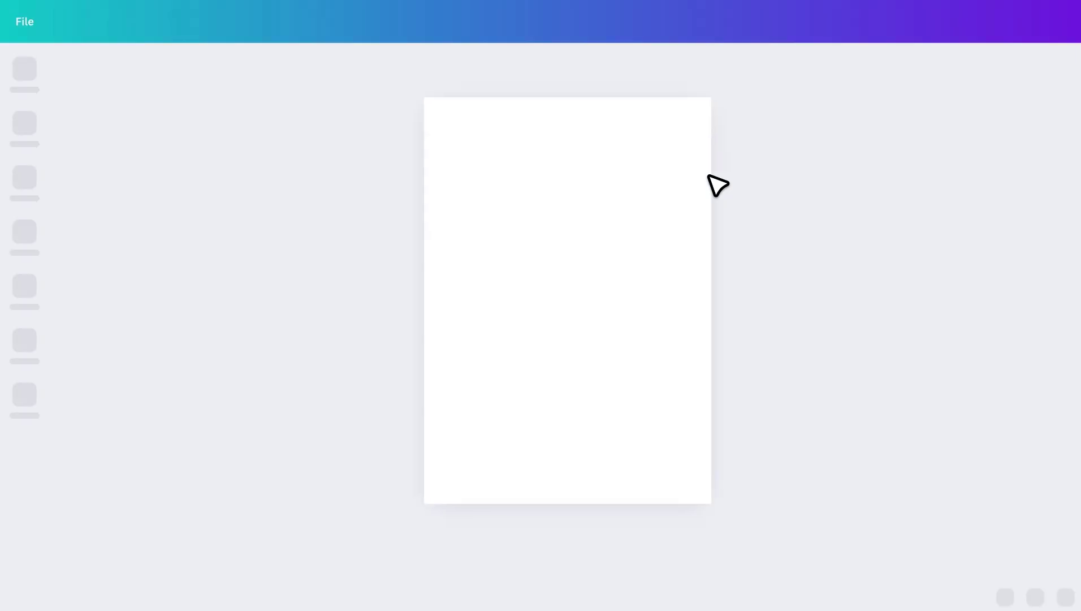
Search Elements graphics for 'cat outline' and add the laughing cat to the page.
click(758, 199)
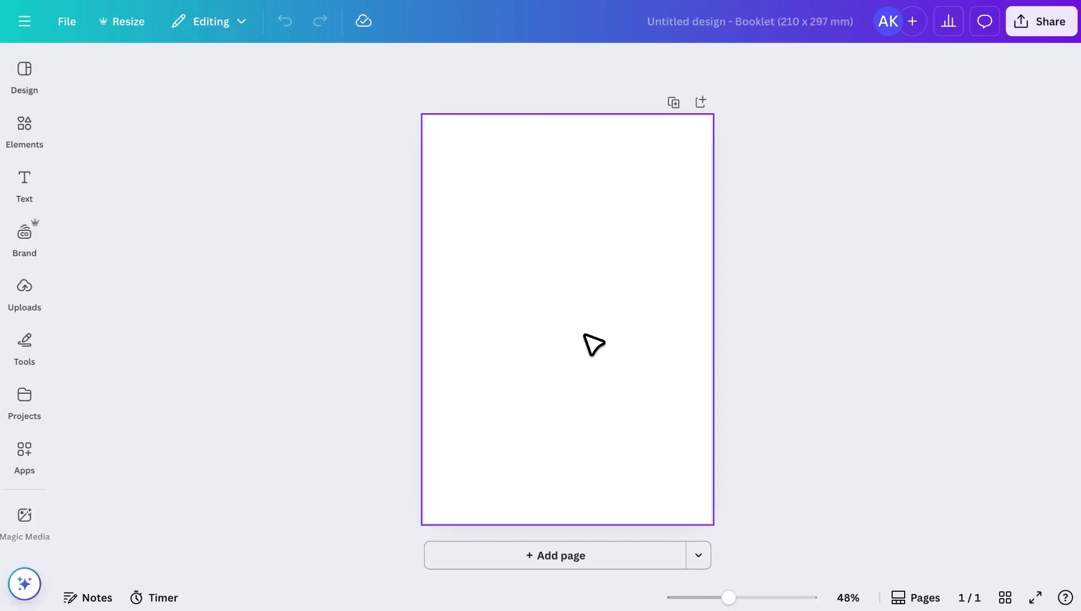
click(24, 124)
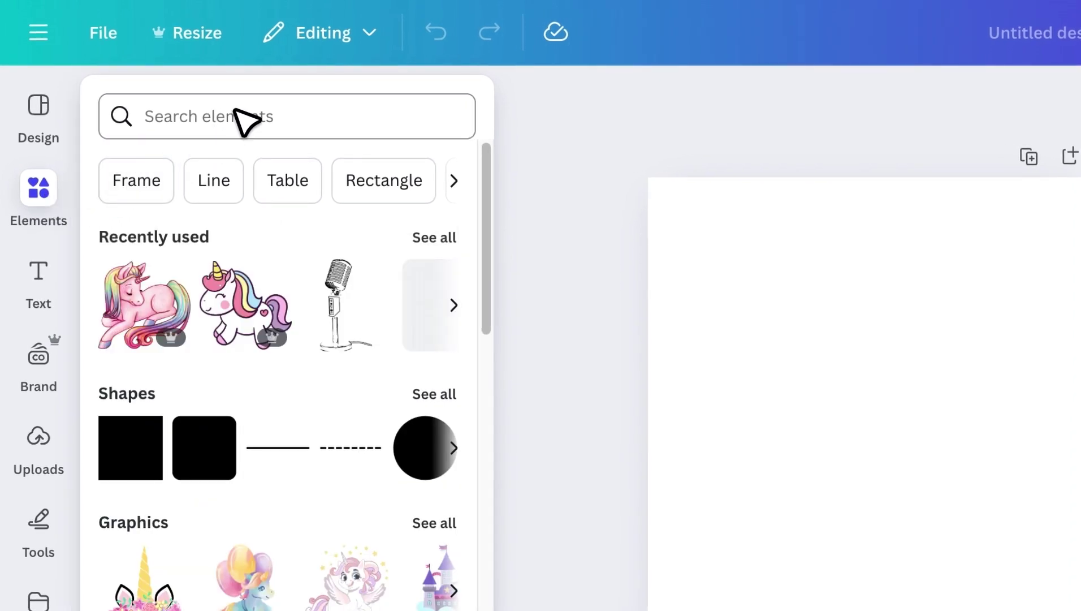
click(237, 110)
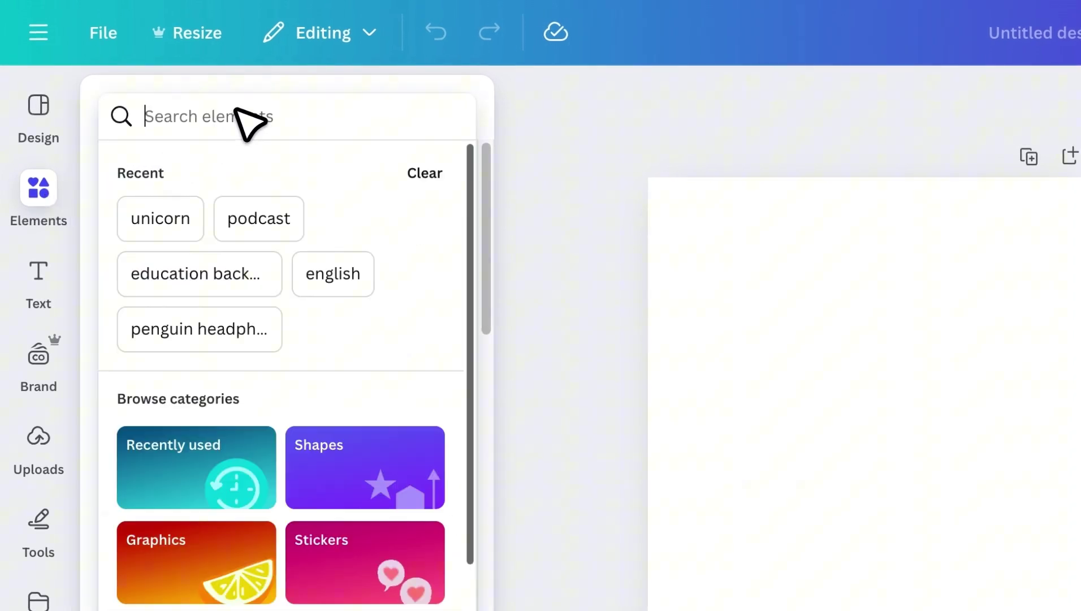
text(cat ou)
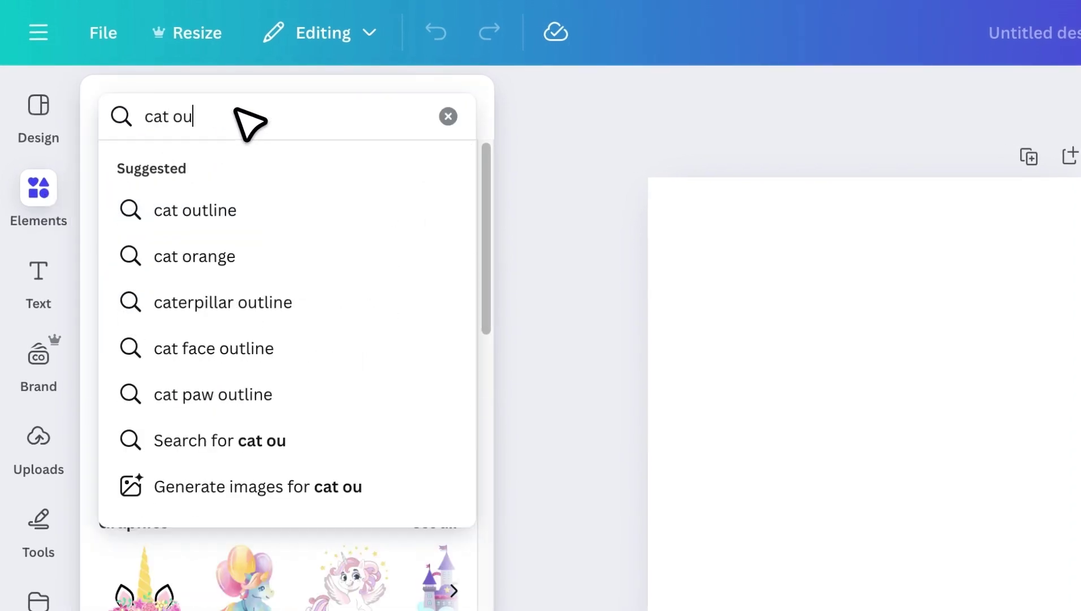
text(tline)
key(Return)
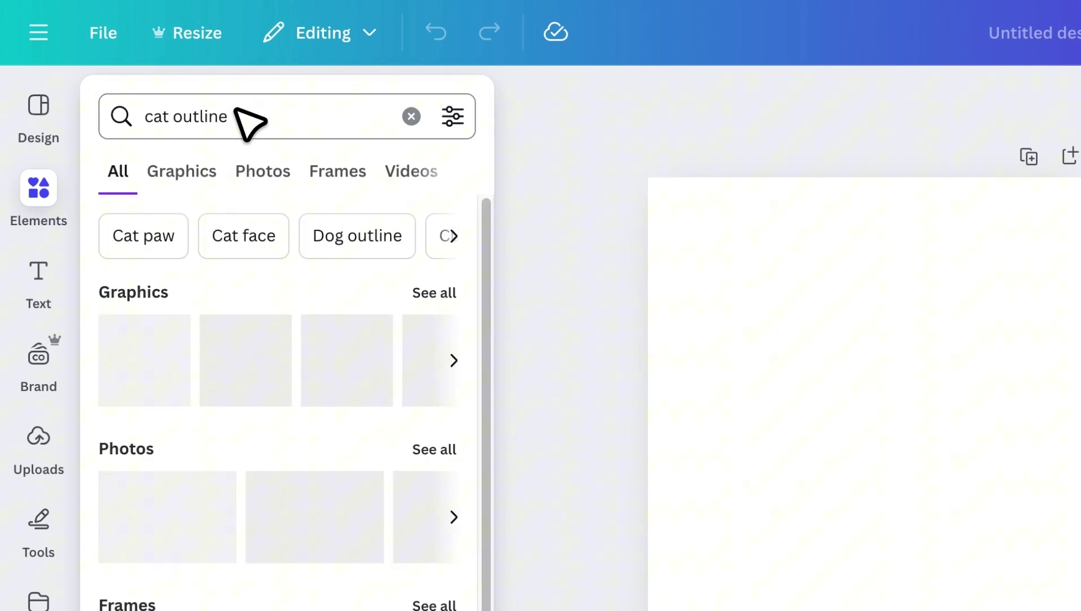
click(188, 174)
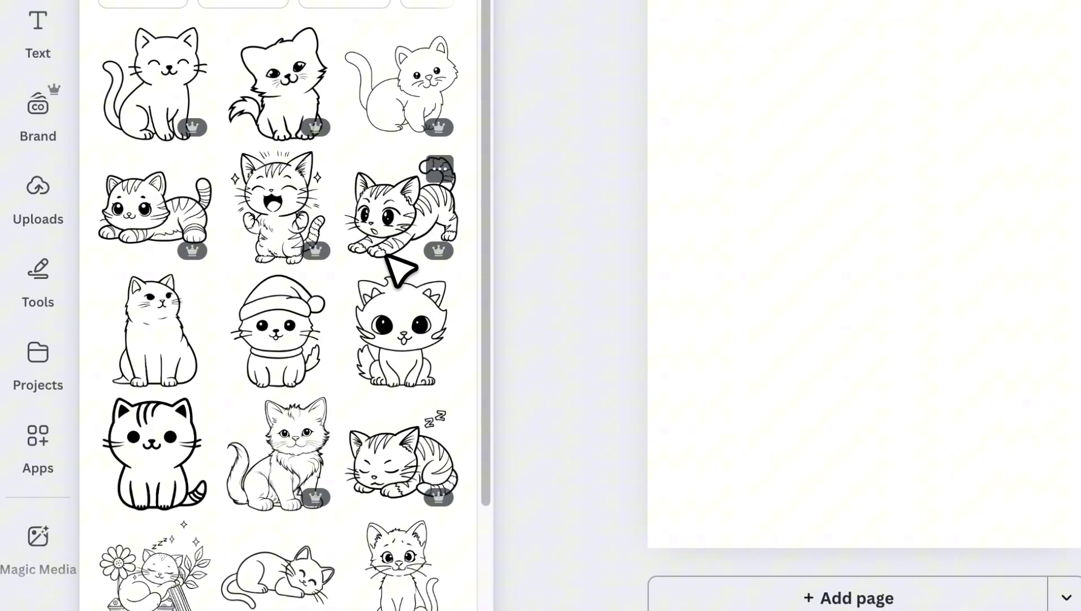
scroll(390, 509, down, 2)
scroll(403, 268, down, 5)
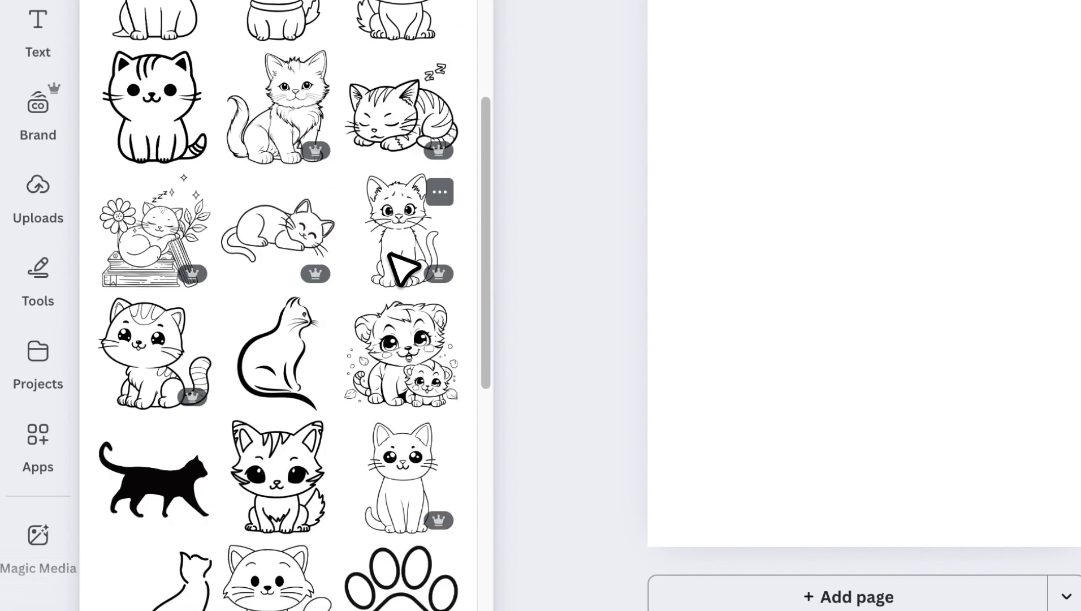
scroll(403, 268, up, 7)
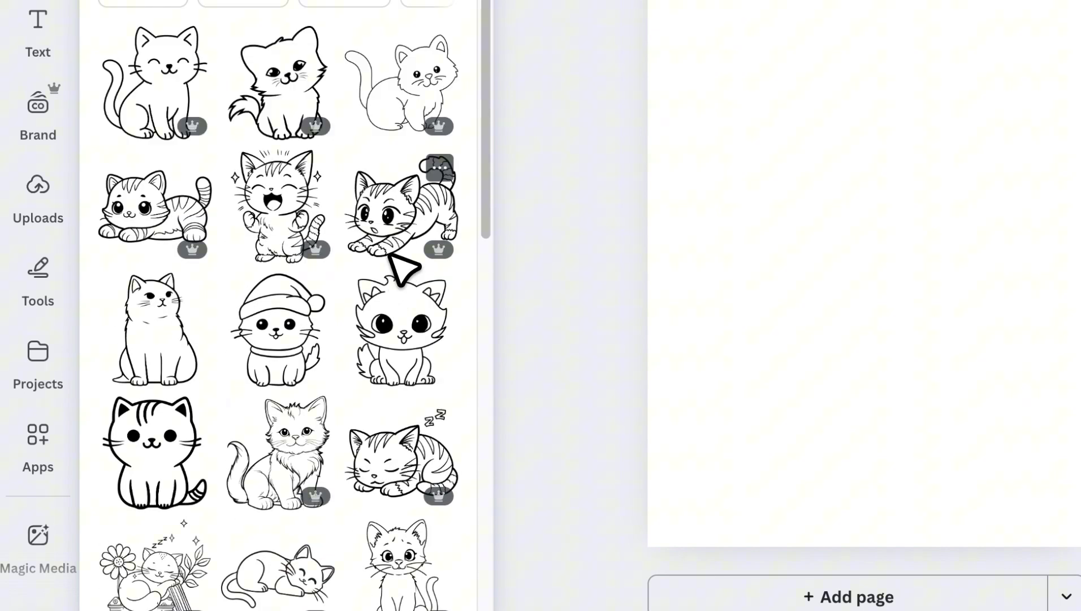
click(281, 217)
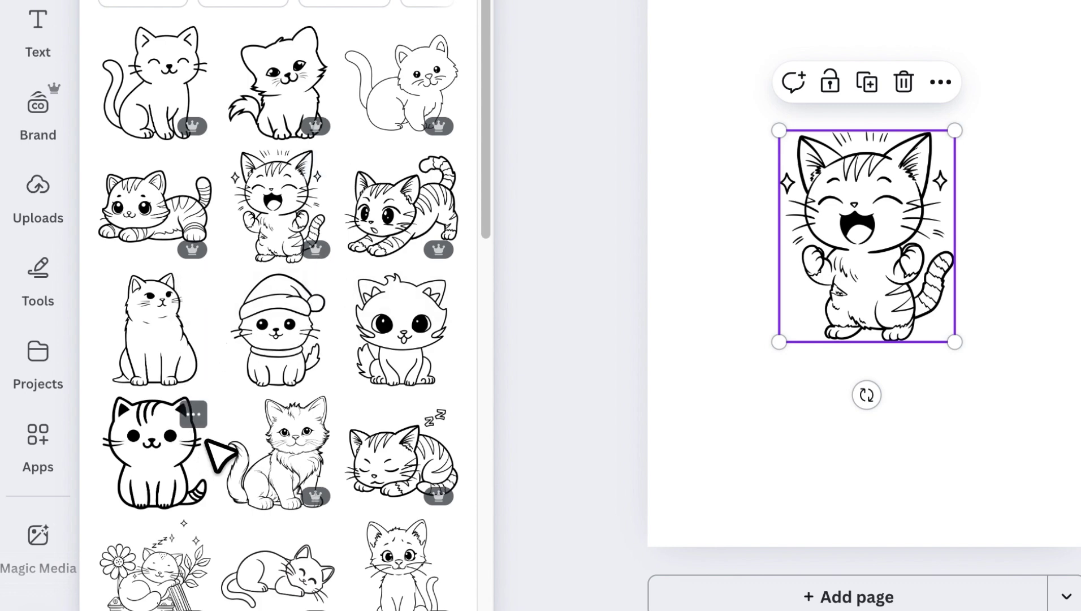
Enlarge the cat outline to fill most of the page and nudge it into place.
scroll(209, 443, down, 2)
scroll(288, 461, down, 6)
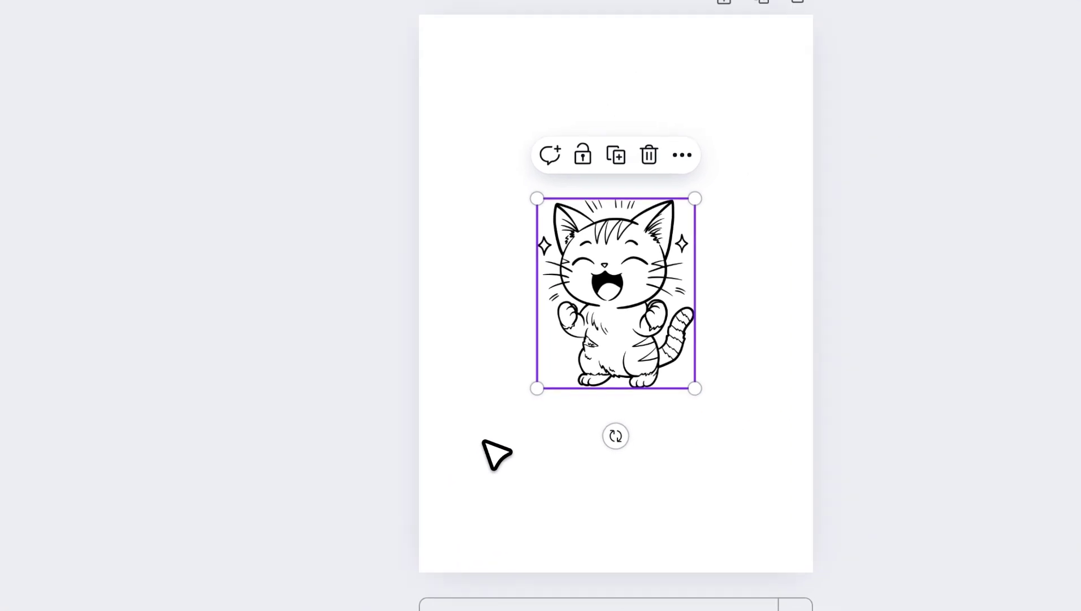
drag(778, 341, 686, 452)
drag(621, 219, 695, 150)
drag(545, 328, 546, 368)
drag(396, 176, 394, 170)
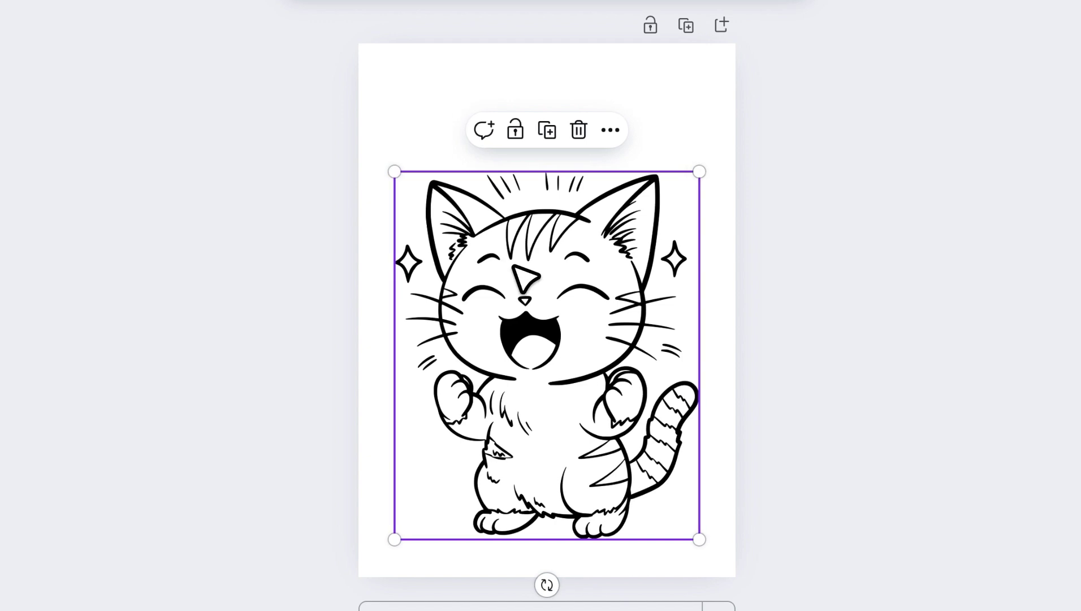
drag(697, 170, 717, 150)
drag(617, 252, 608, 250)
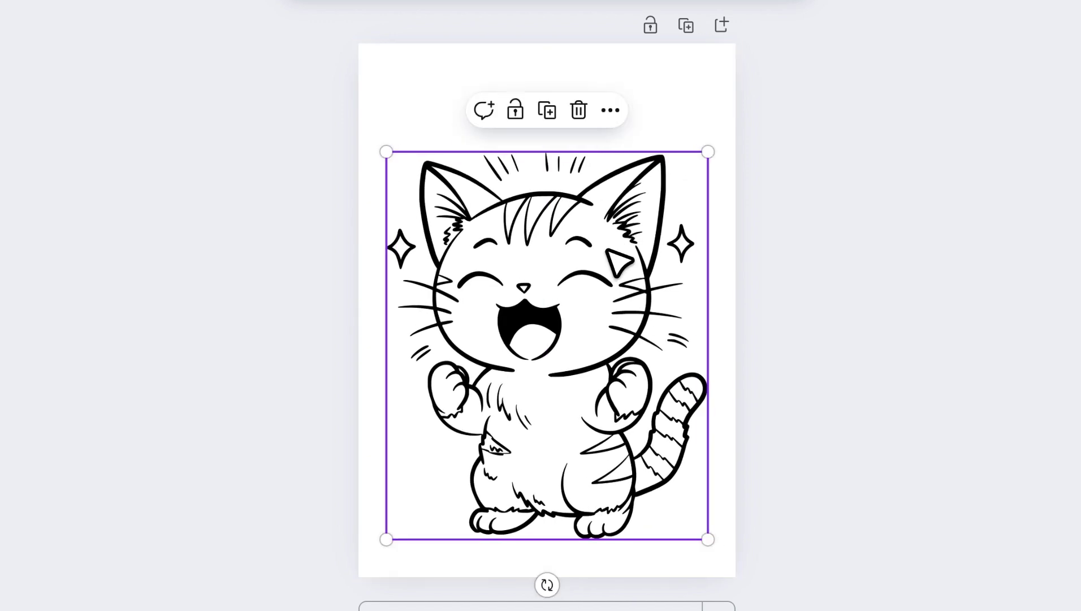
Add a heading at the top of the page reading 'CAT'.
click(694, 117)
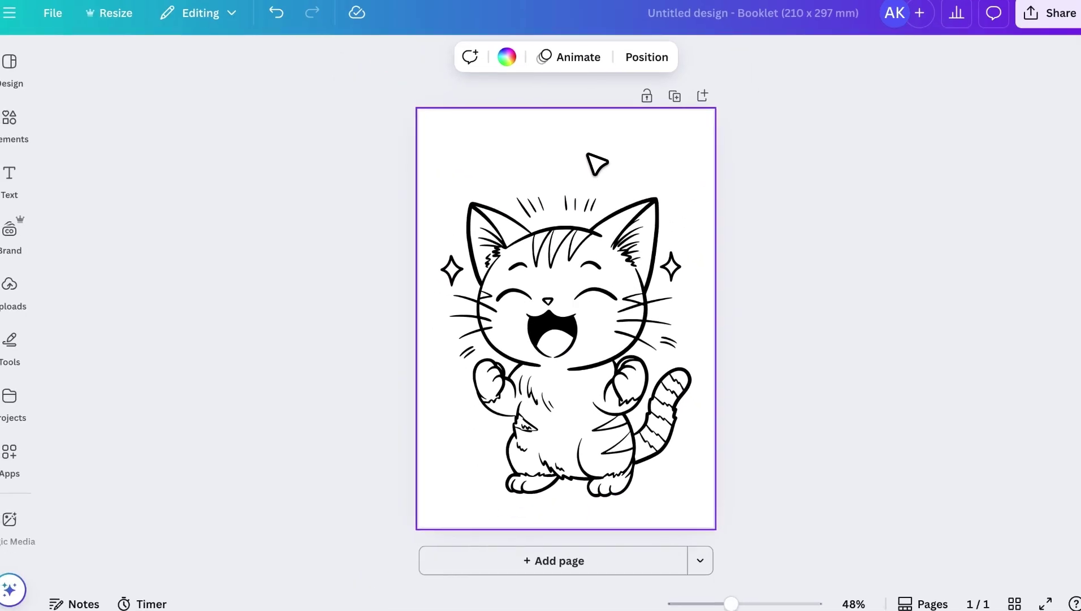
click(34, 187)
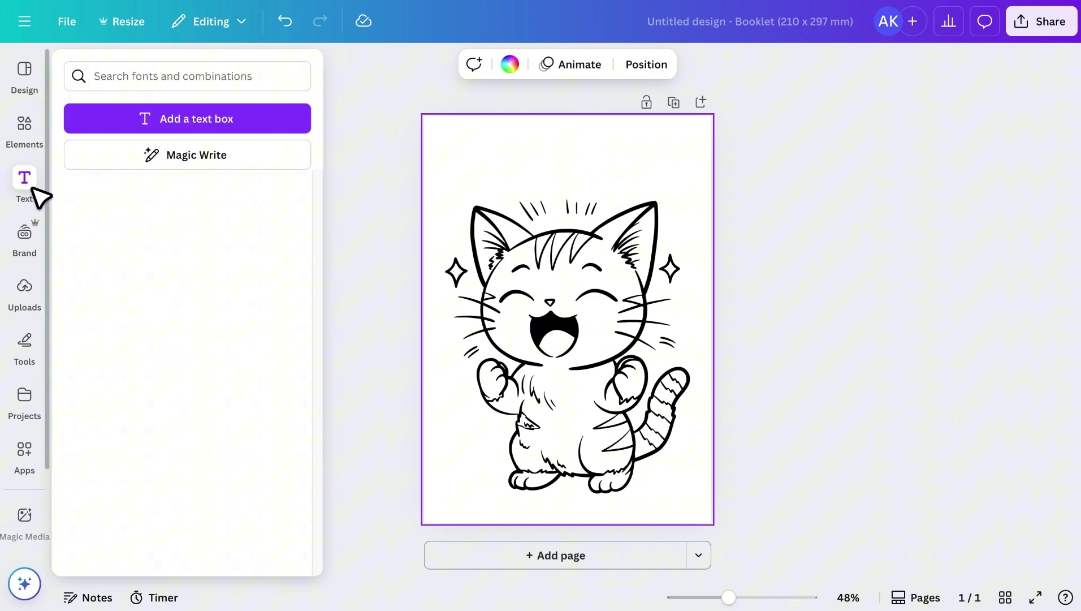
click(152, 334)
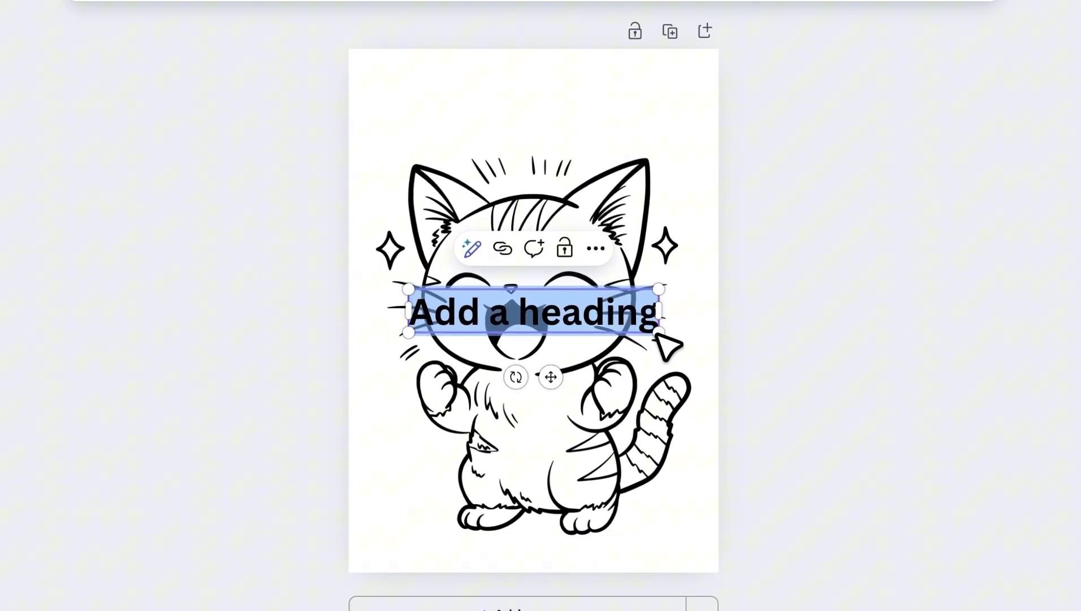
drag(605, 311, 603, 107)
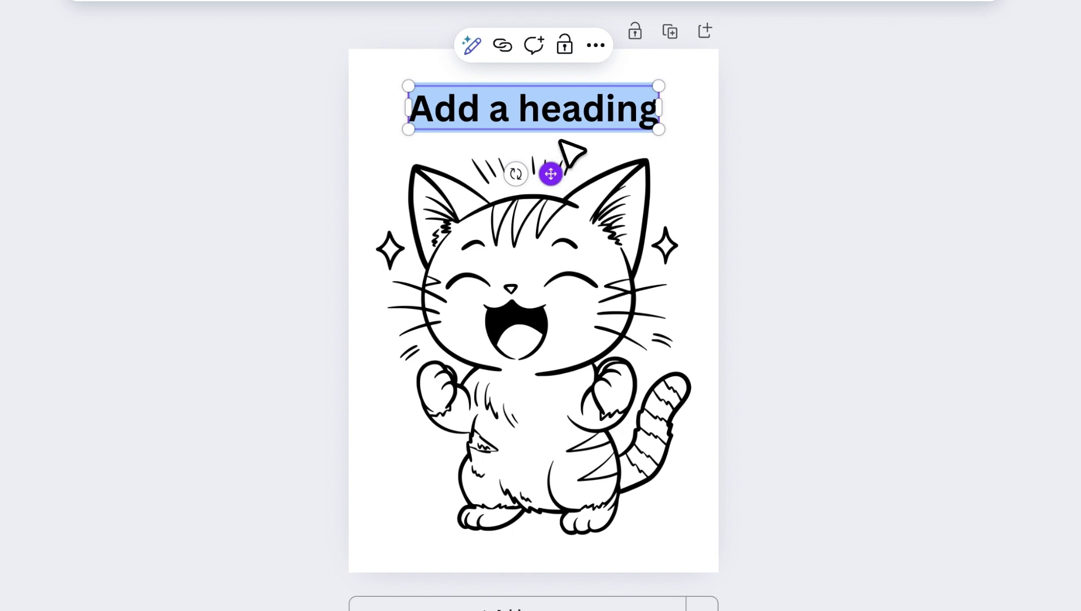
text(CAT)
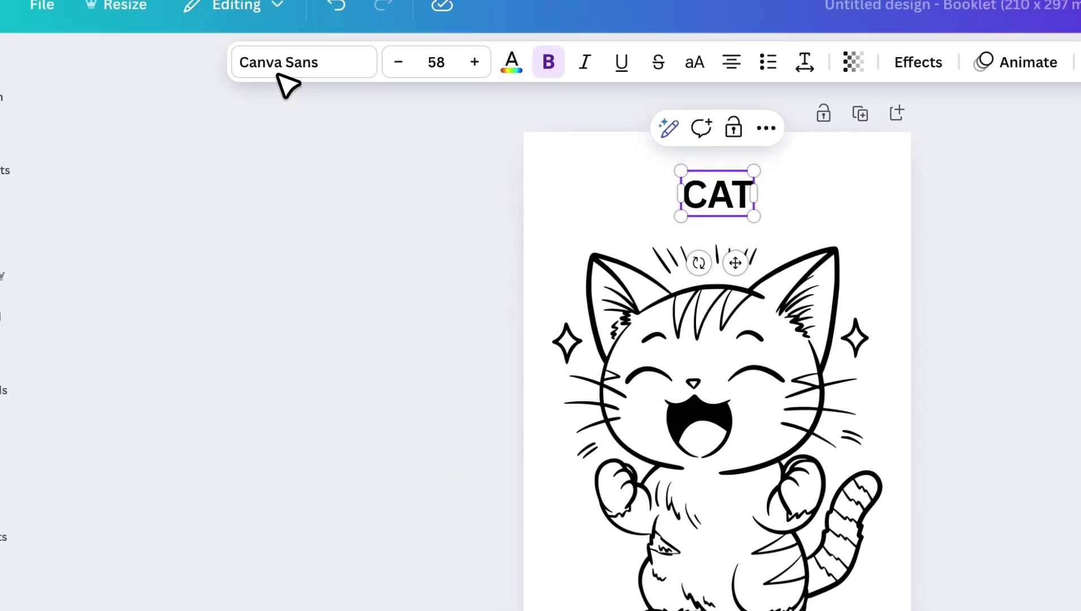
Set the heading font to More Sugar from the Comic fonts, after trying LAZYDOG.
click(331, 94)
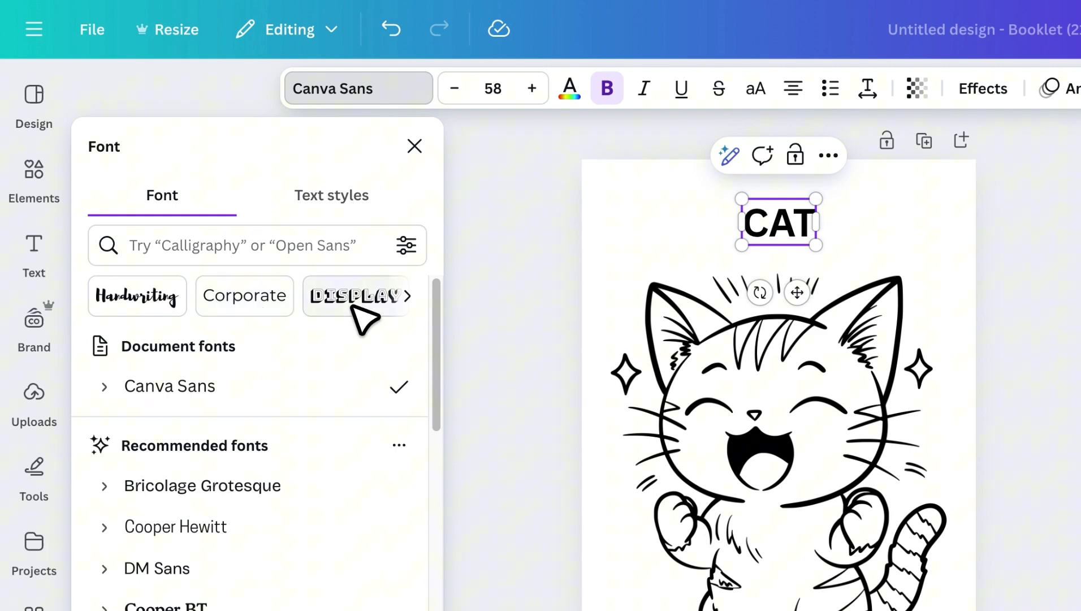
click(408, 295)
click(407, 295)
click(407, 295)
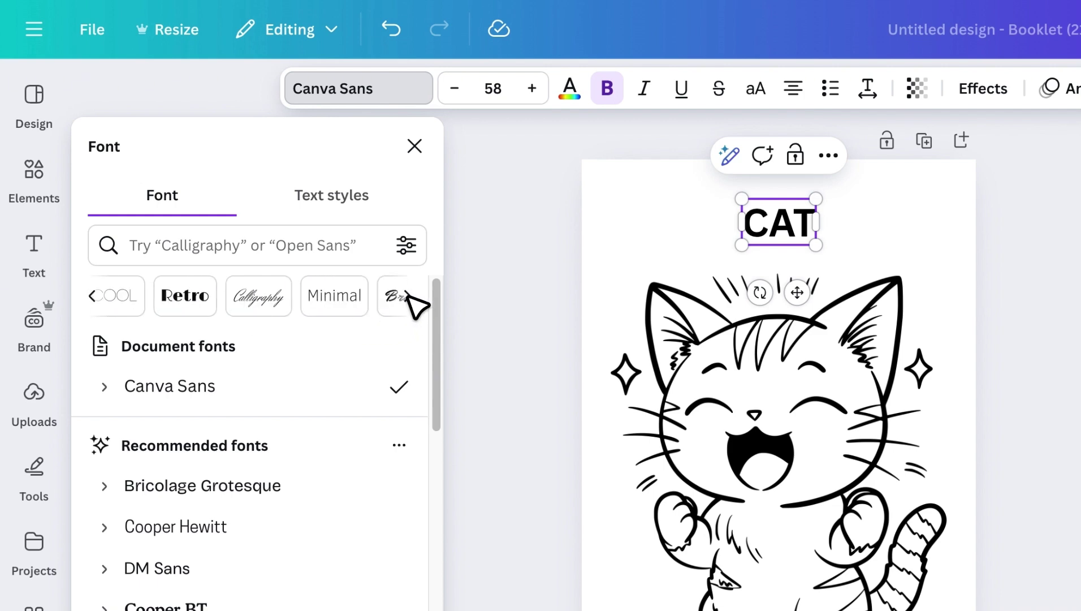
click(407, 295)
click(408, 294)
click(121, 295)
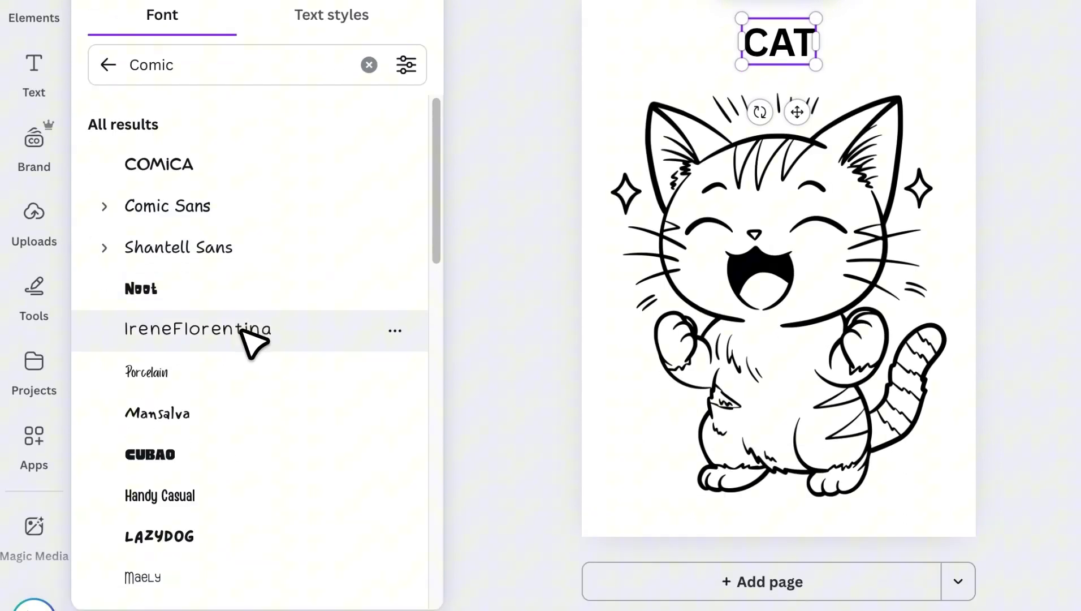
scroll(248, 316, down, 5)
click(246, 223)
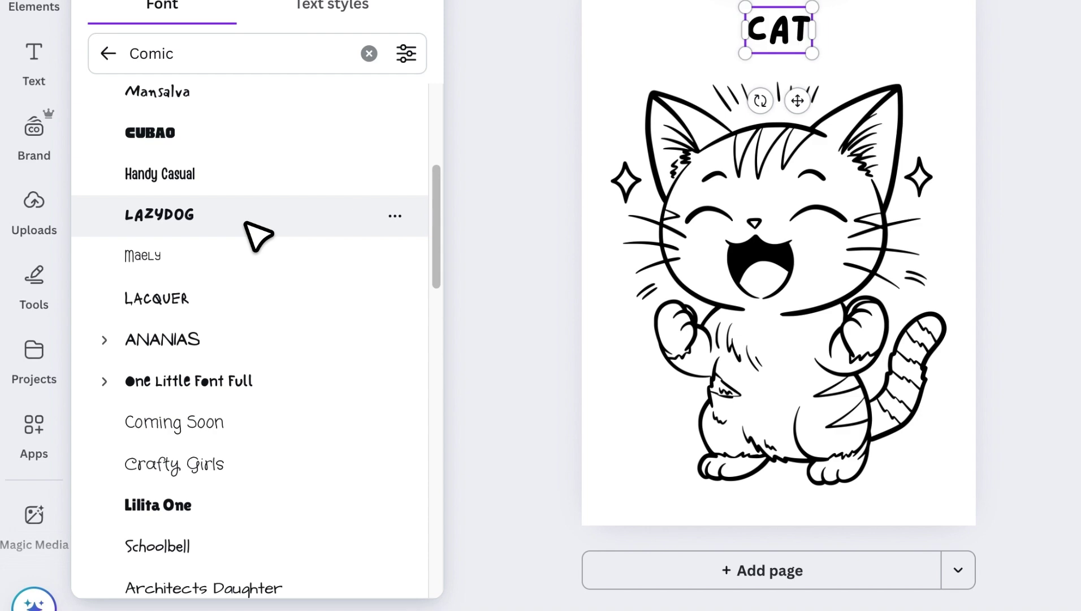
scroll(252, 359, down, 8)
click(249, 276)
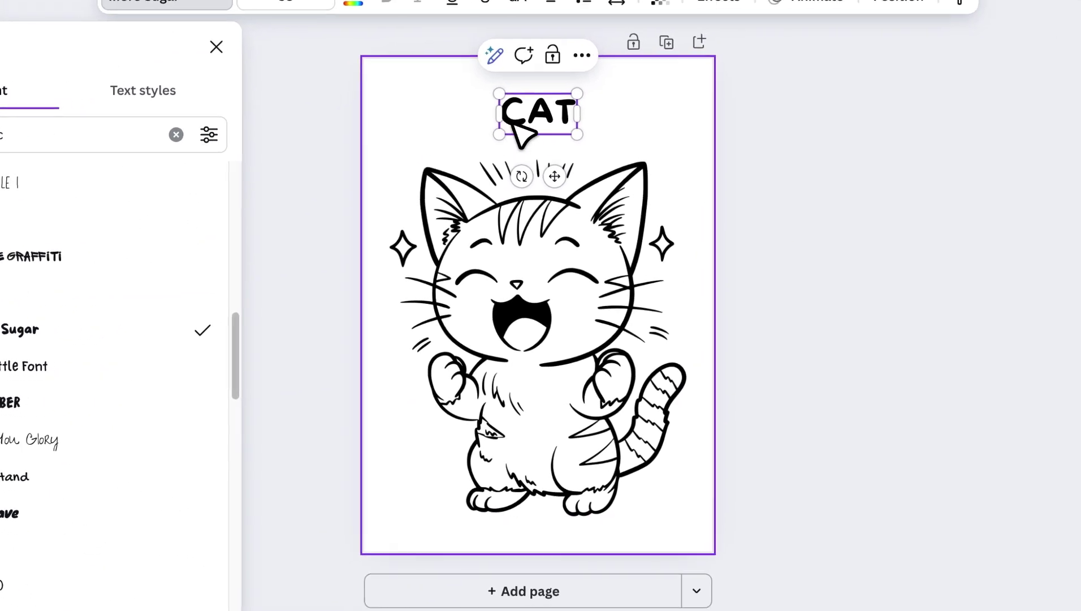
Change the heading text to 'Kitty', enlarge it and centre it at the top.
double_click(758, 38)
text(Kitty)
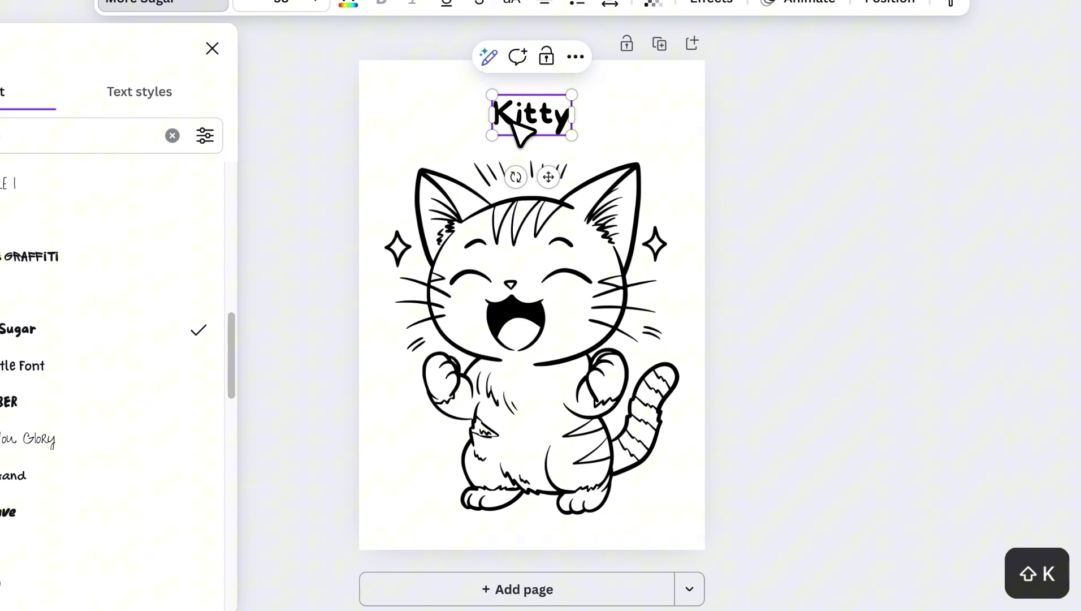
drag(492, 136, 466, 145)
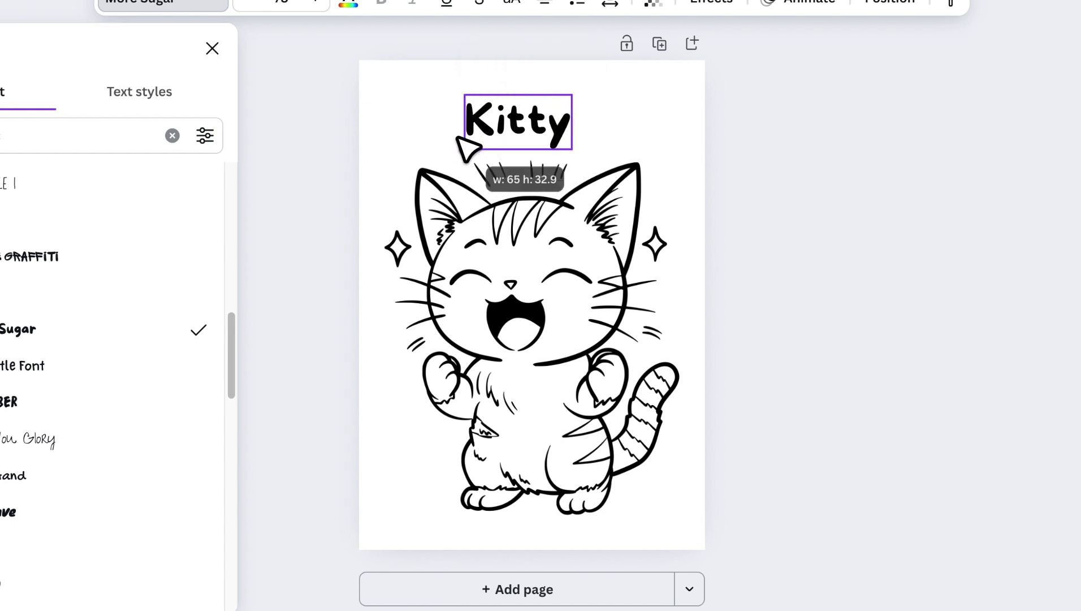
click(617, 130)
drag(538, 122, 557, 124)
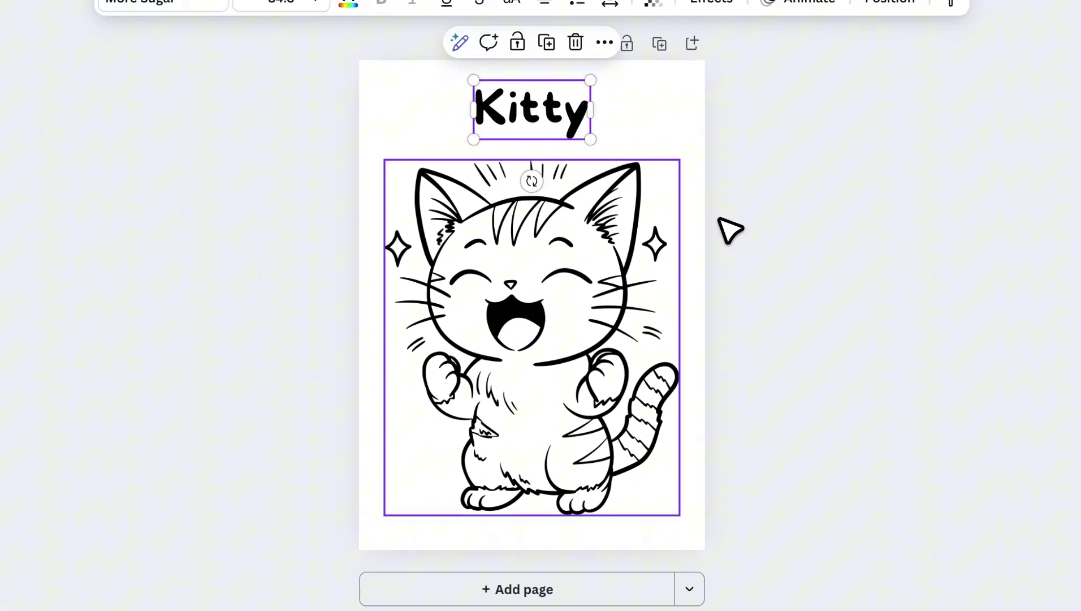
Add a rectangle covering the whole page and move it behind the cat in Layers.
click(697, 217)
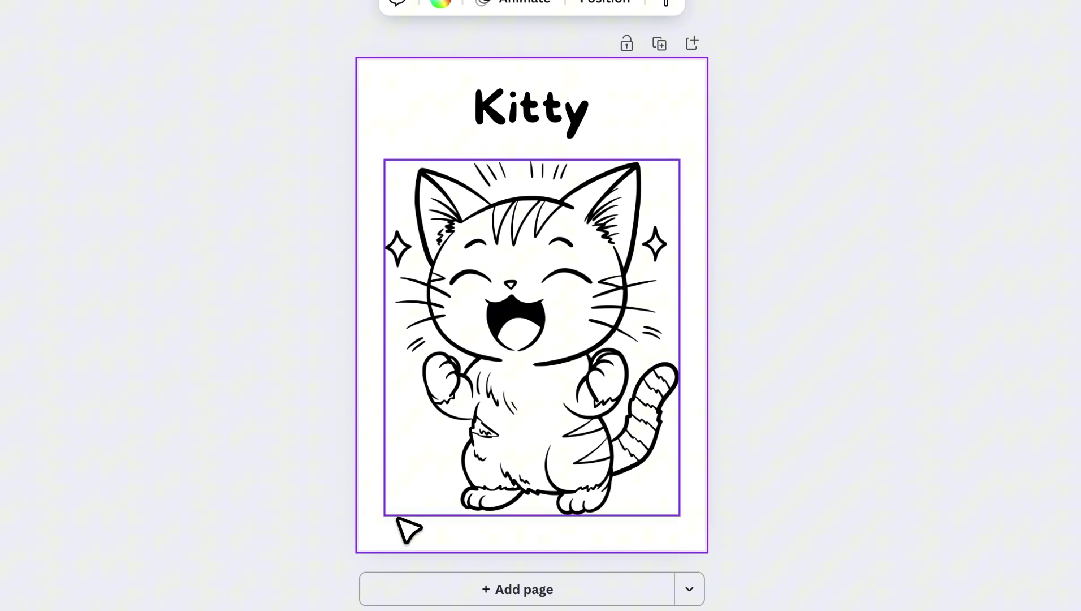
key(r)
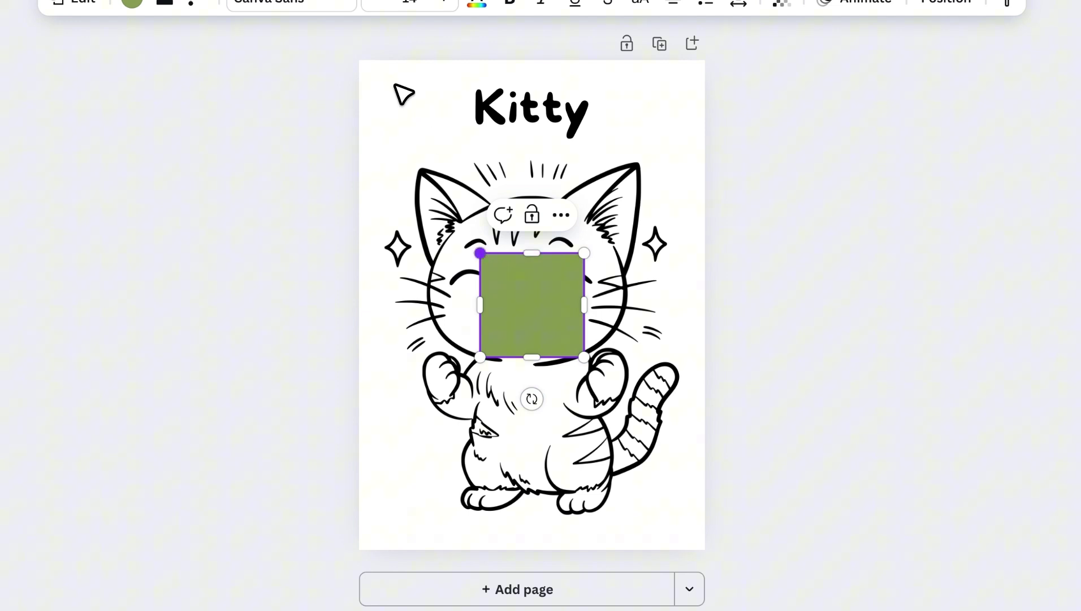
drag(394, 85, 360, 61)
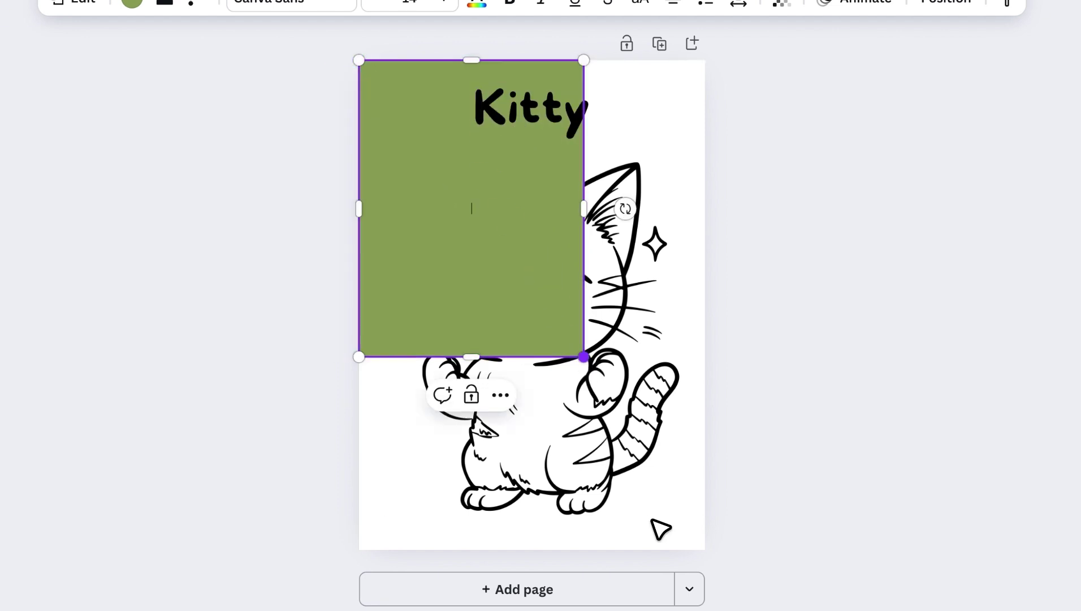
drag(652, 519, 668, 536)
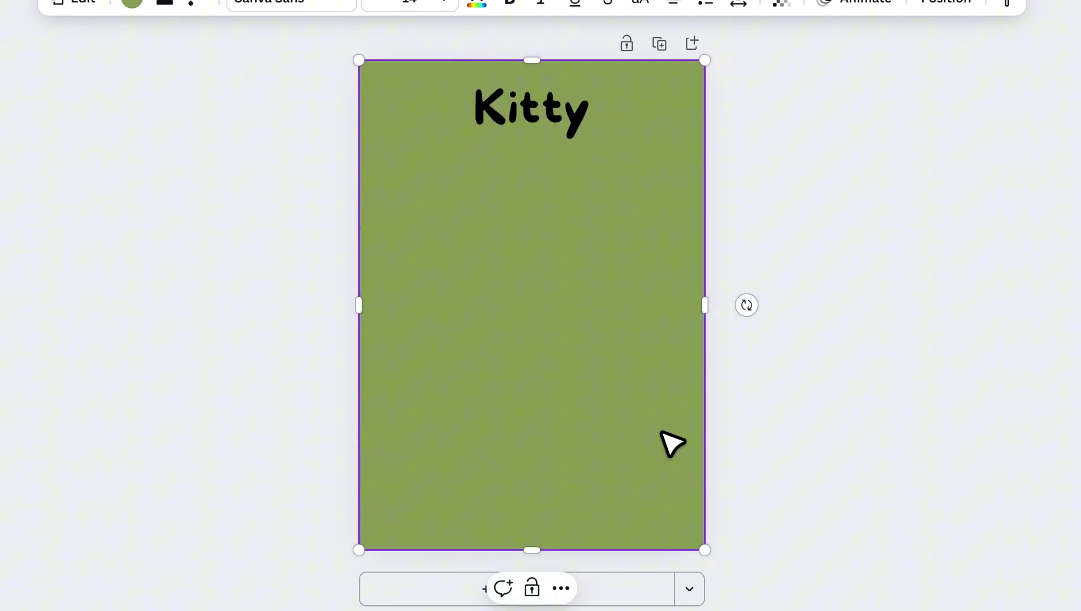
click(949, 3)
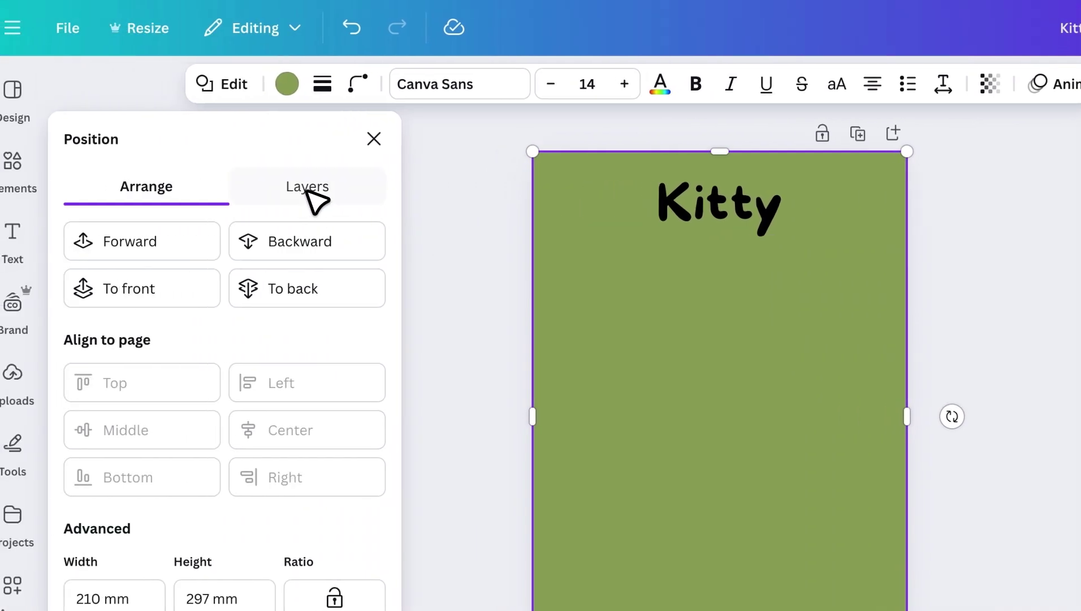
click(155, 189)
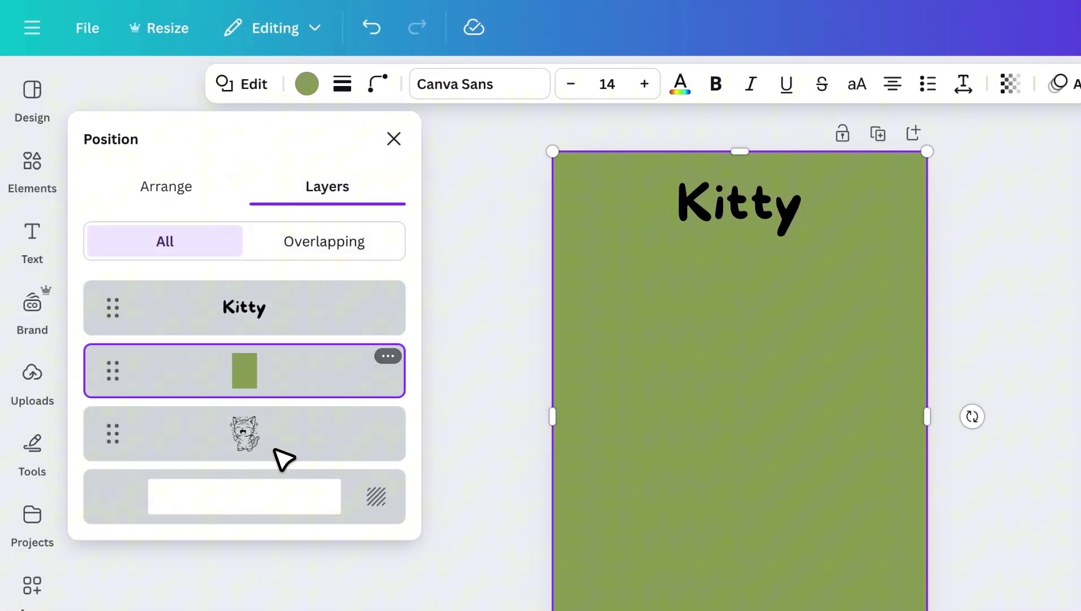
drag(284, 382, 285, 465)
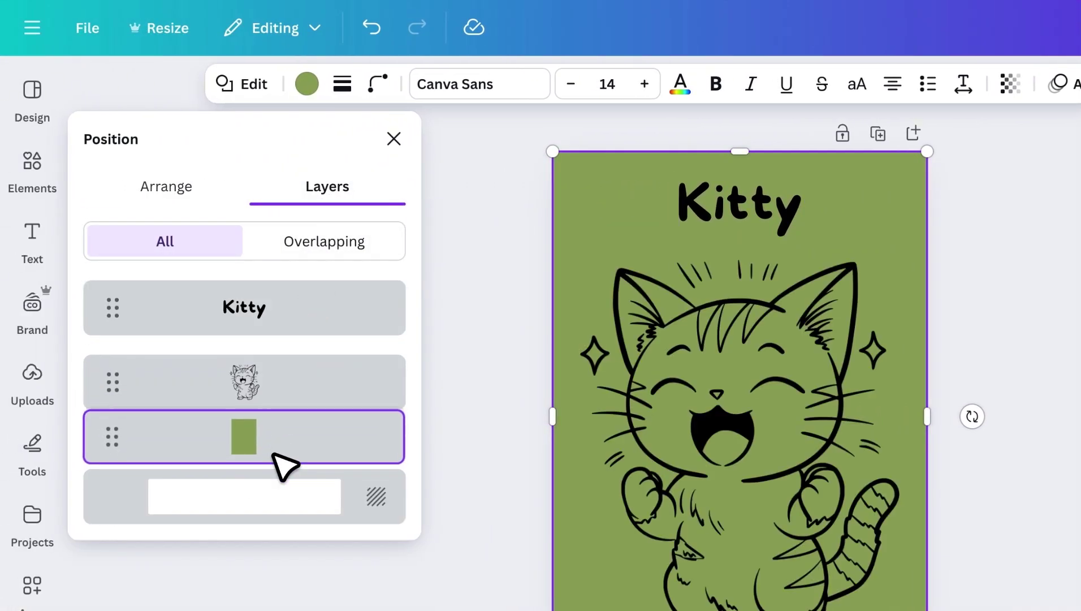
Make the rectangle white with a solid black border of weight 10.
click(307, 84)
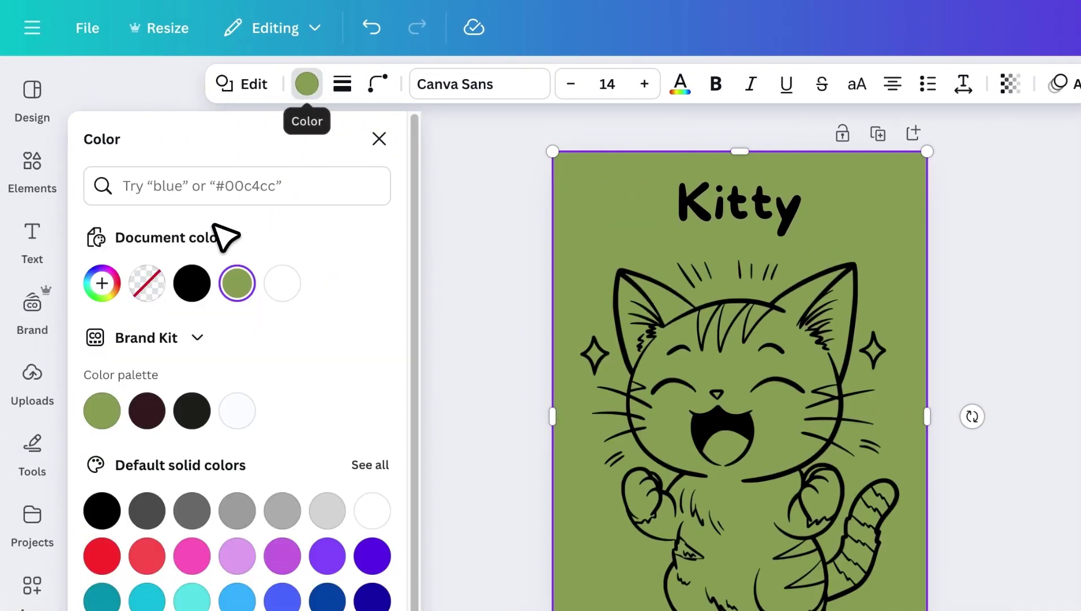
click(283, 284)
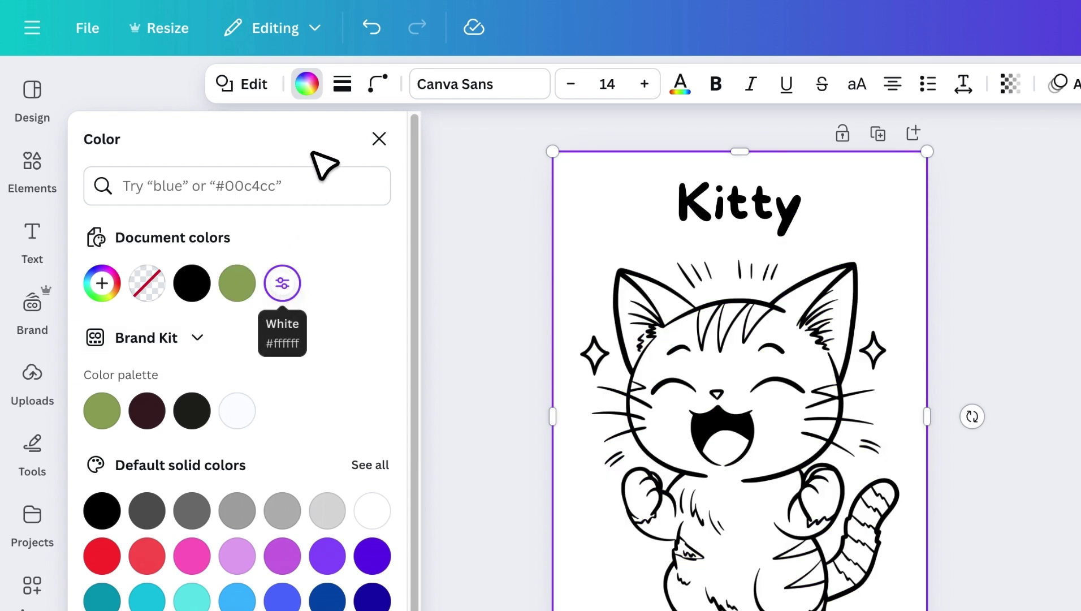
click(342, 83)
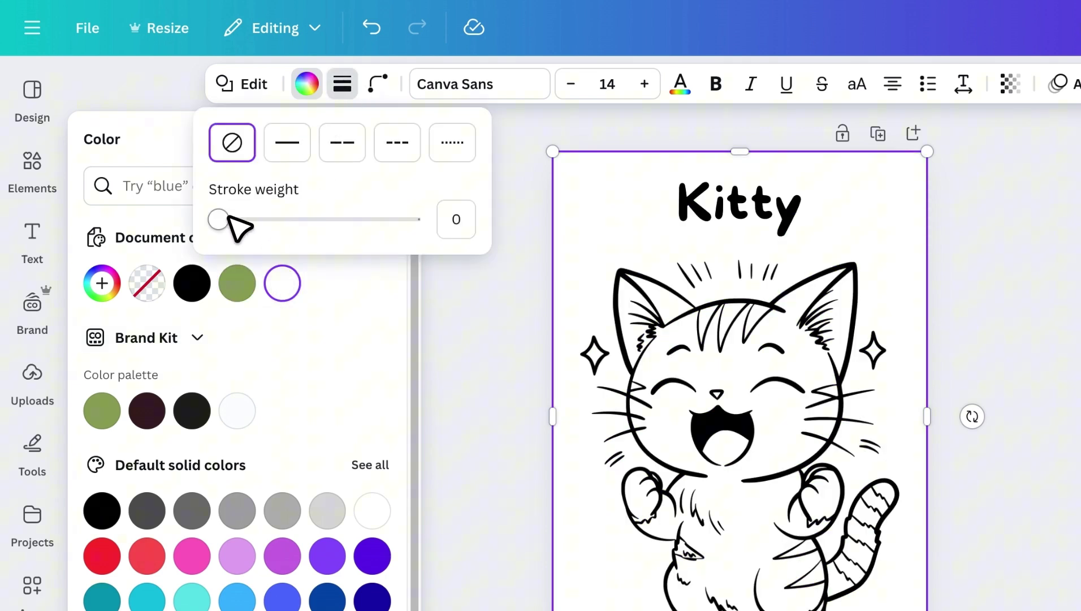
drag(229, 218, 238, 219)
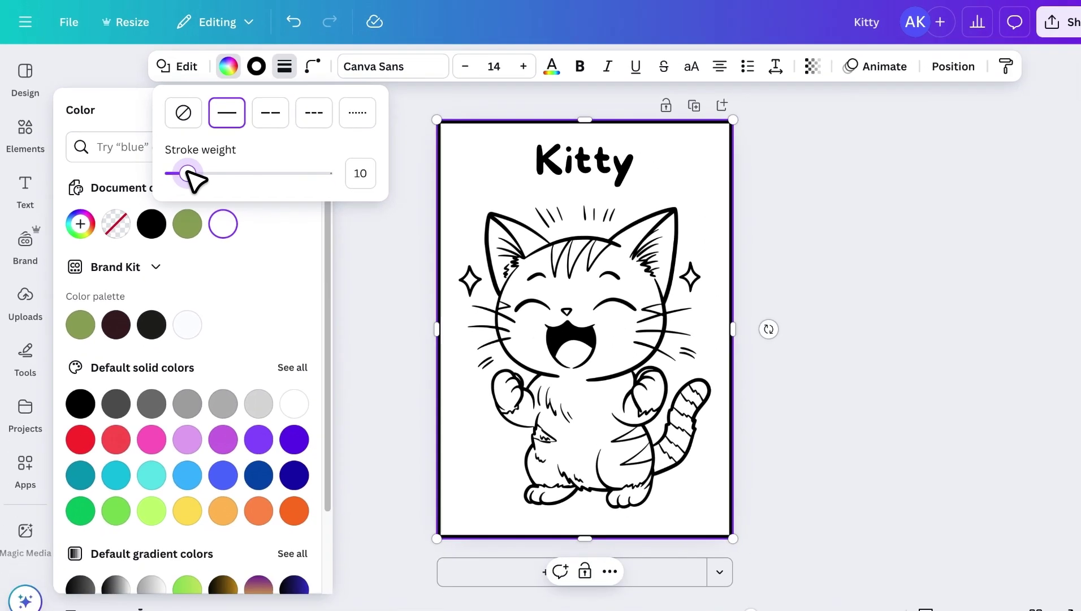
click(184, 213)
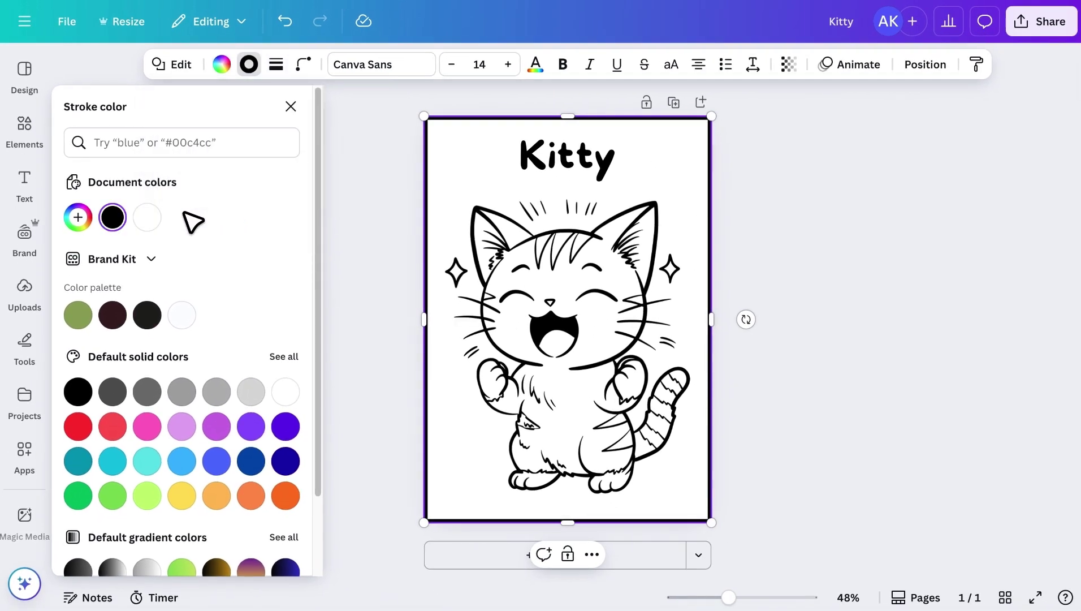
click(290, 106)
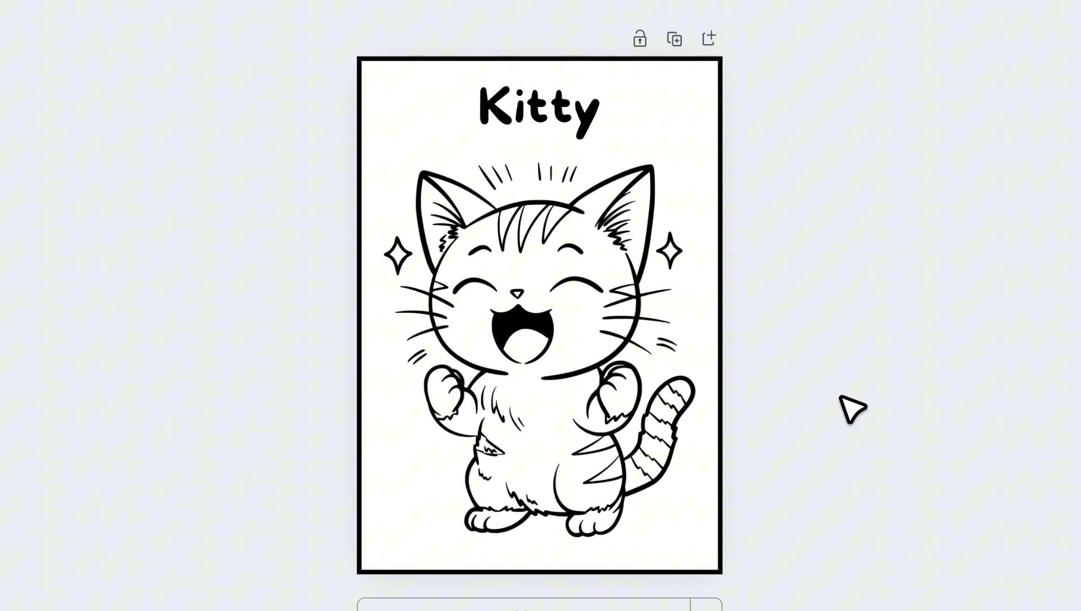
Duplicate the Kitty page and delete the cat drawing from the copy.
click(675, 39)
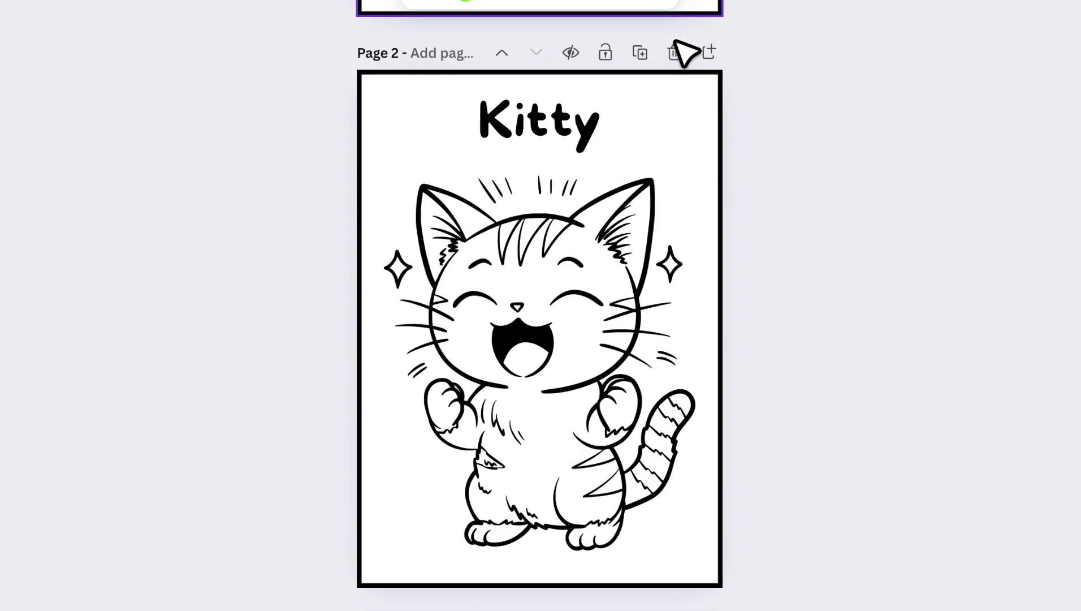
click(591, 258)
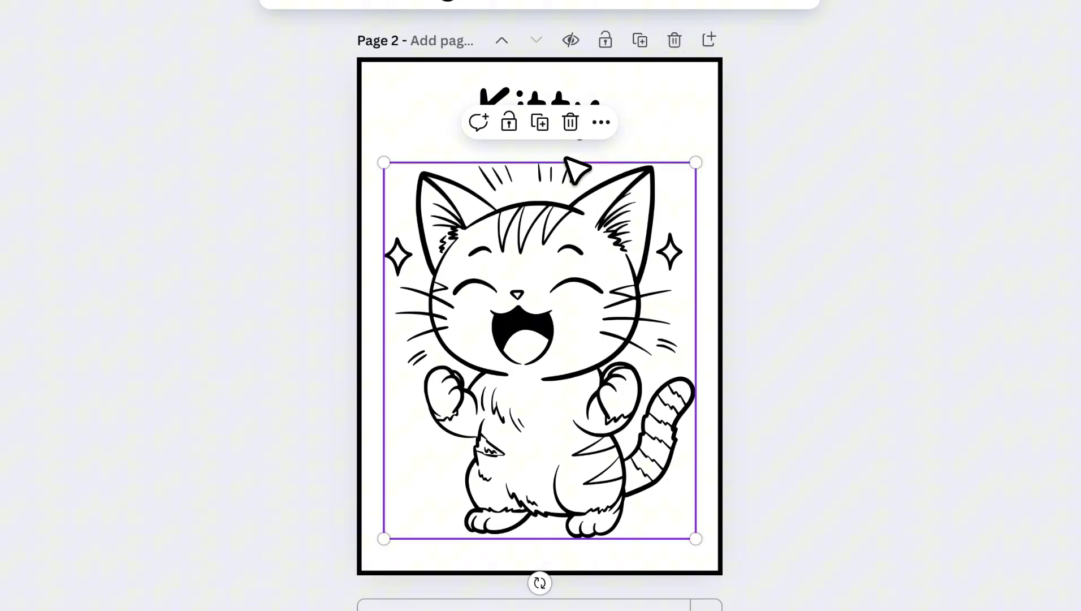
click(568, 121)
Add a sitting shaggy dog from a 'dog outline' search and enlarge it to fill the frame.
click(28, 161)
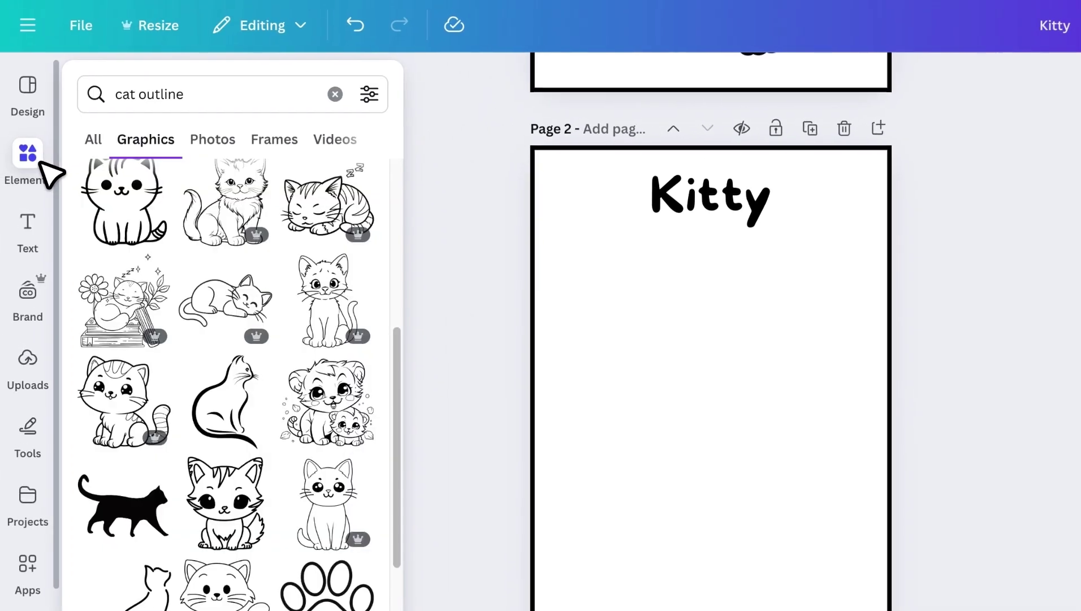
click(144, 99)
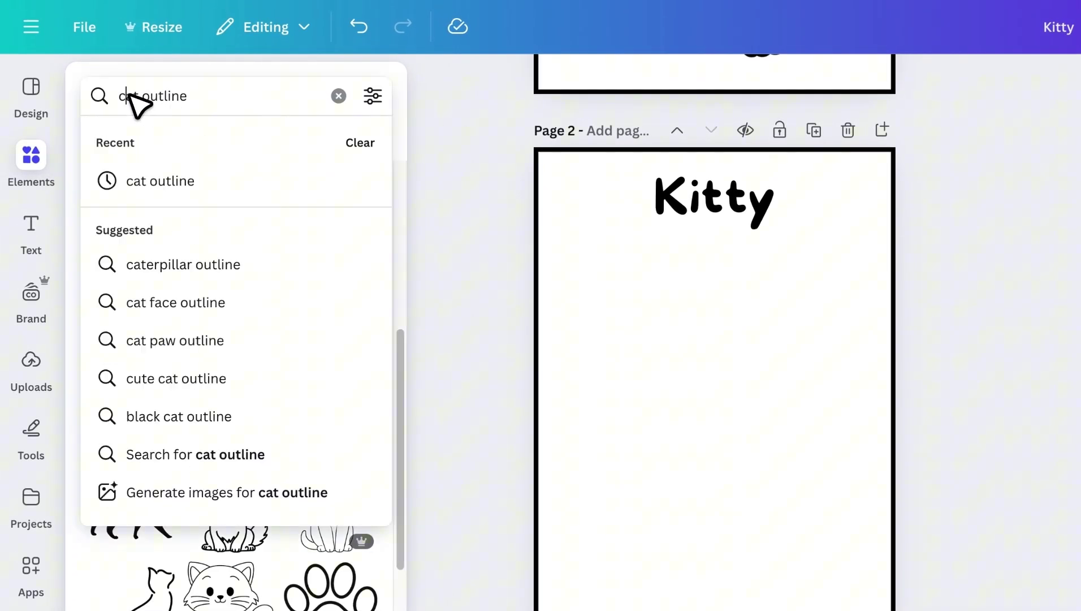
double_click(144, 99)
text(dog)
key(Return)
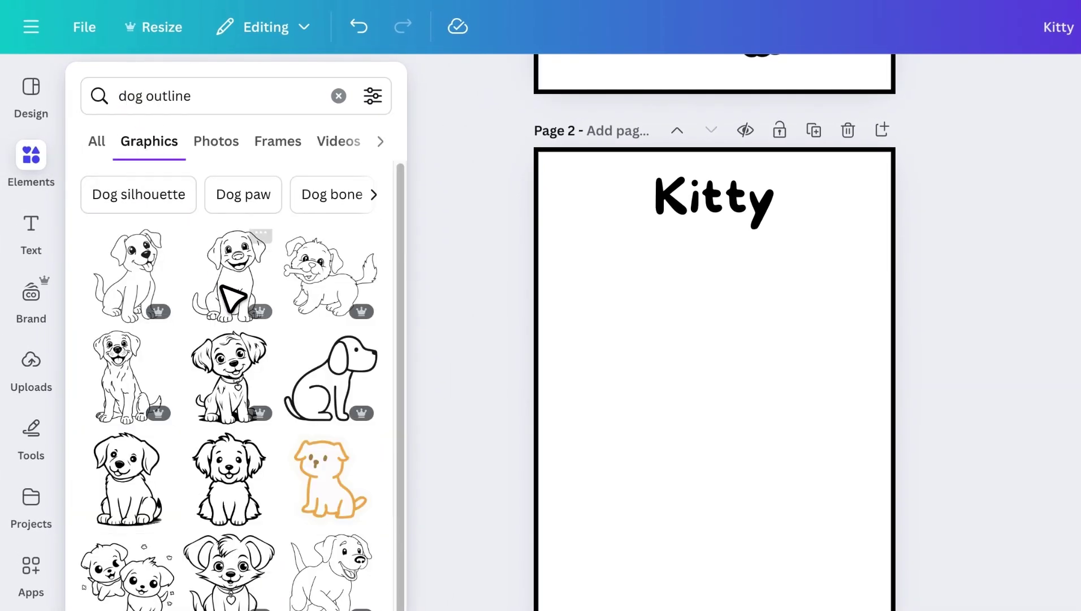
scroll(222, 287, down, 3)
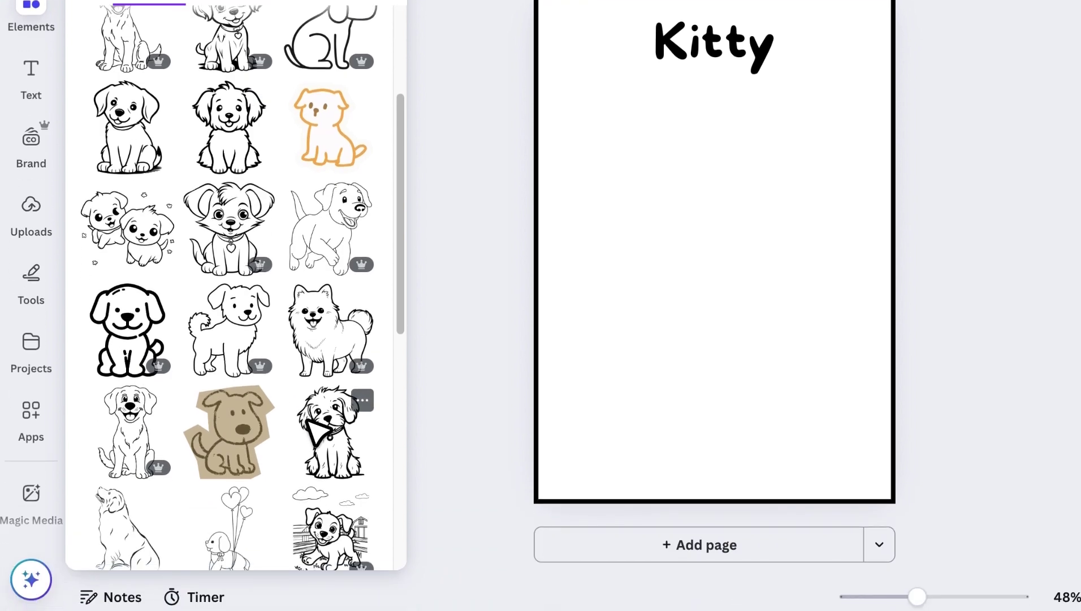
scroll(333, 529, down, 2)
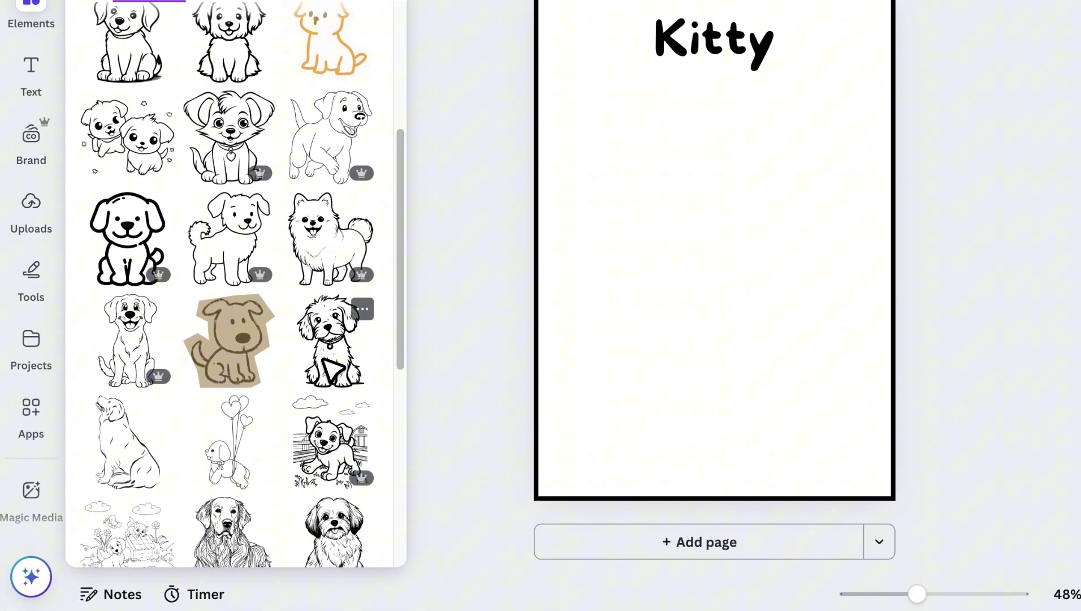
click(328, 367)
drag(642, 341, 592, 480)
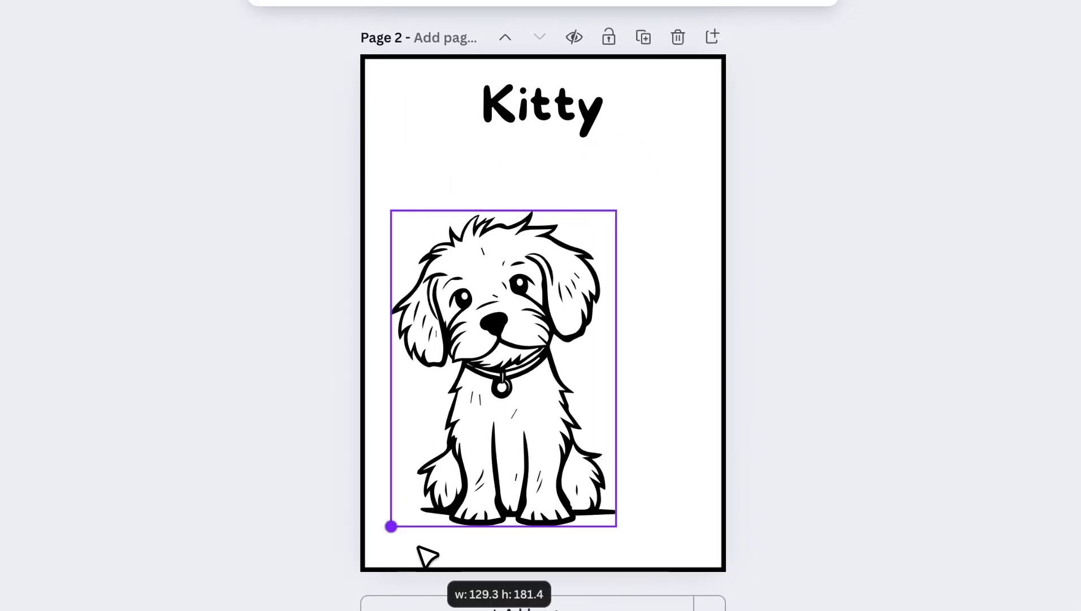
drag(427, 557, 427, 557)
drag(615, 210, 670, 130)
mouse_move(622, 279)
mouse_down()
mouse_move(636, 299)
mouse_move(630, 292)
mouse_up()
Change the page 2 title from Kitty to 'Dog'.
double_click(576, 91)
text(Dog)
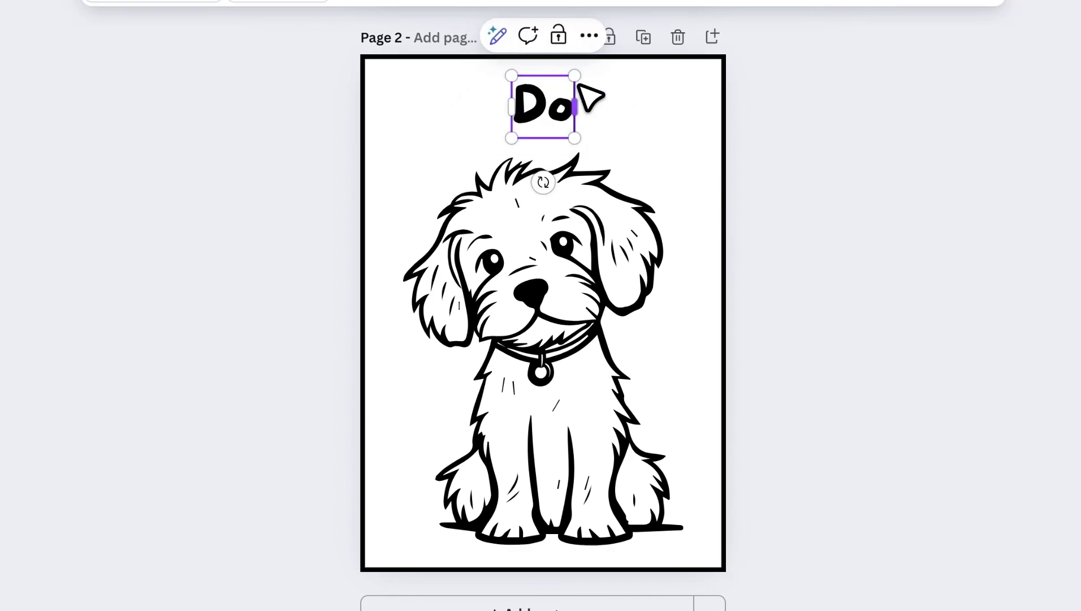
key(Escape)
click(752, 310)
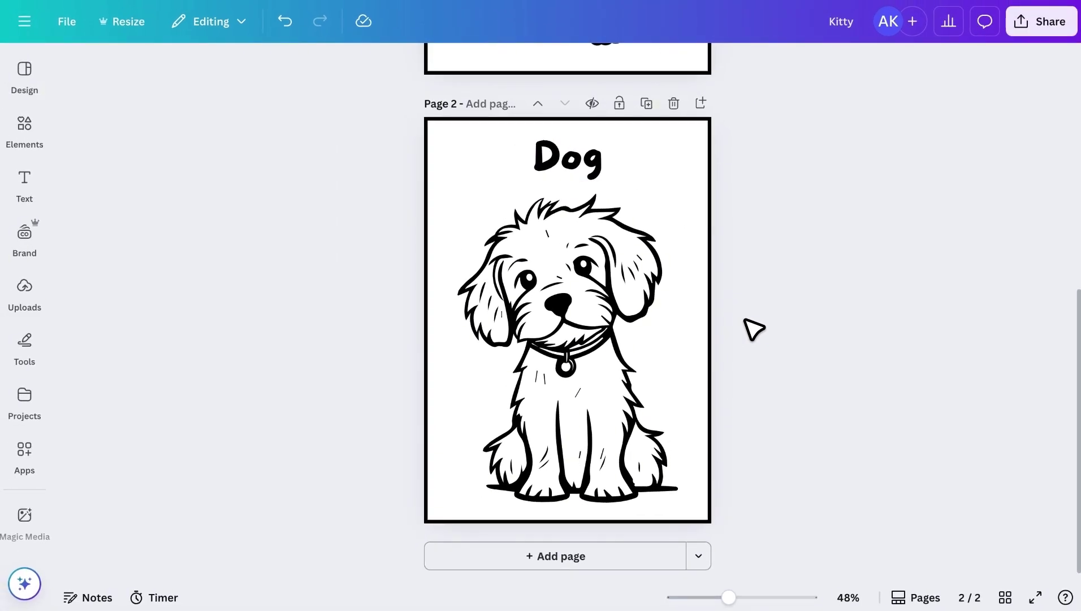
Duplicate the Dog page without its dog, then generate Monoline lion outline graphics in Magic Media.
click(647, 103)
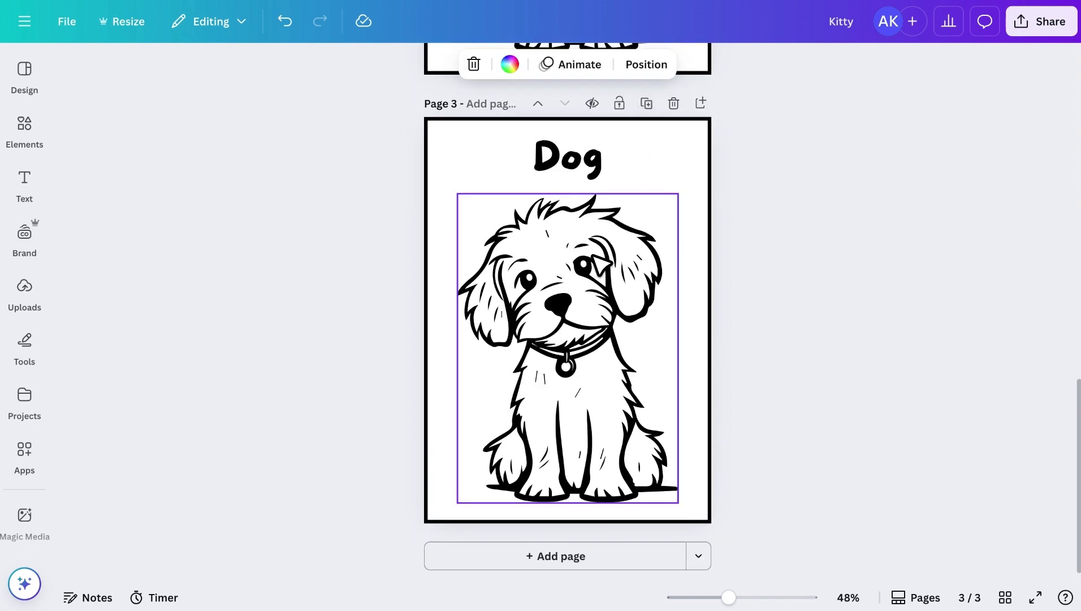
key(Delete)
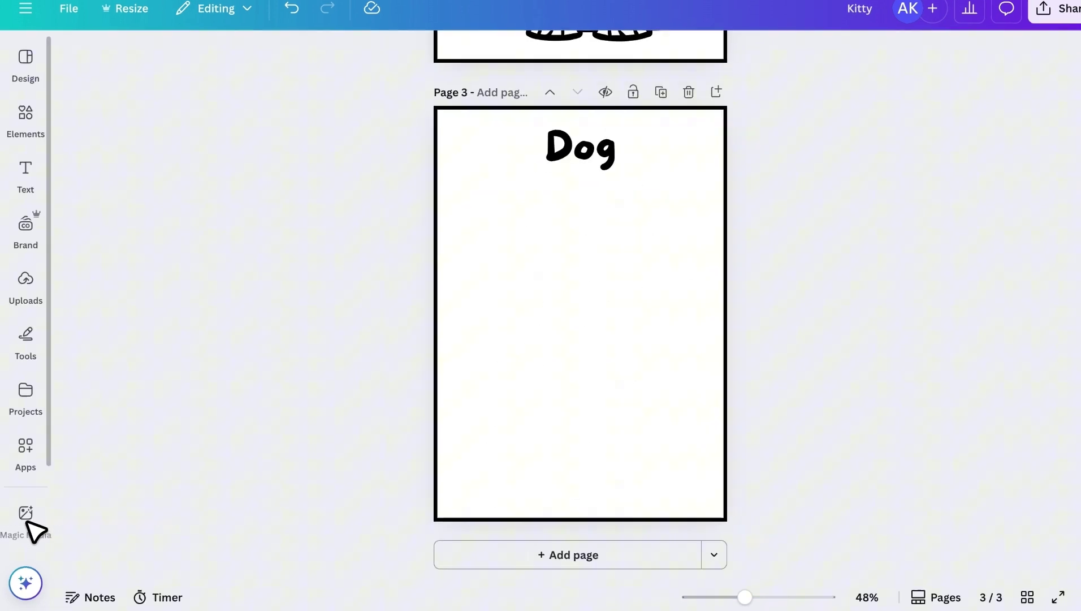
click(25, 515)
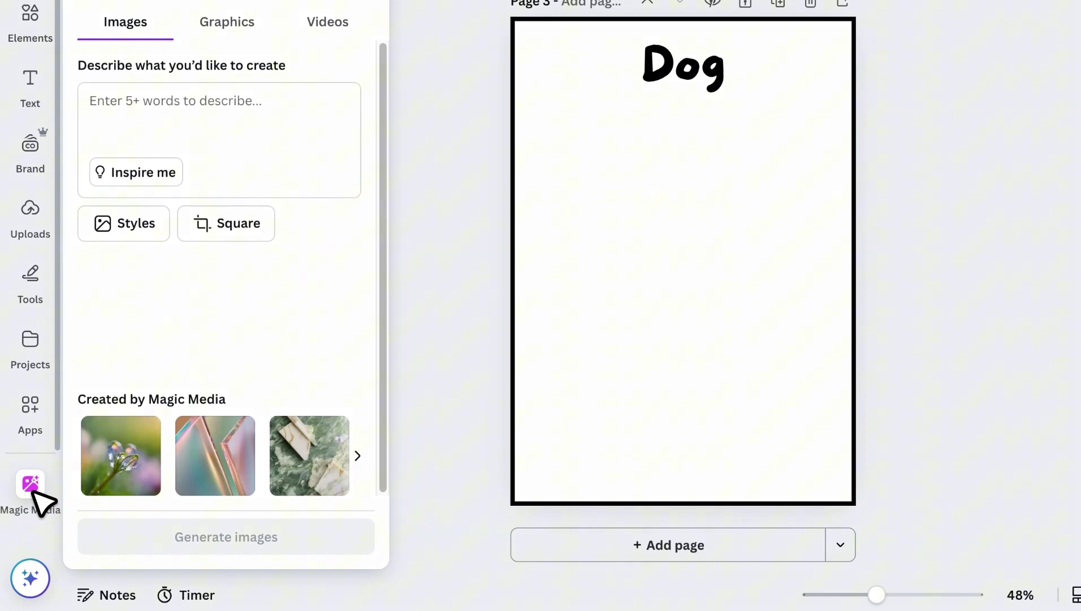
click(232, 149)
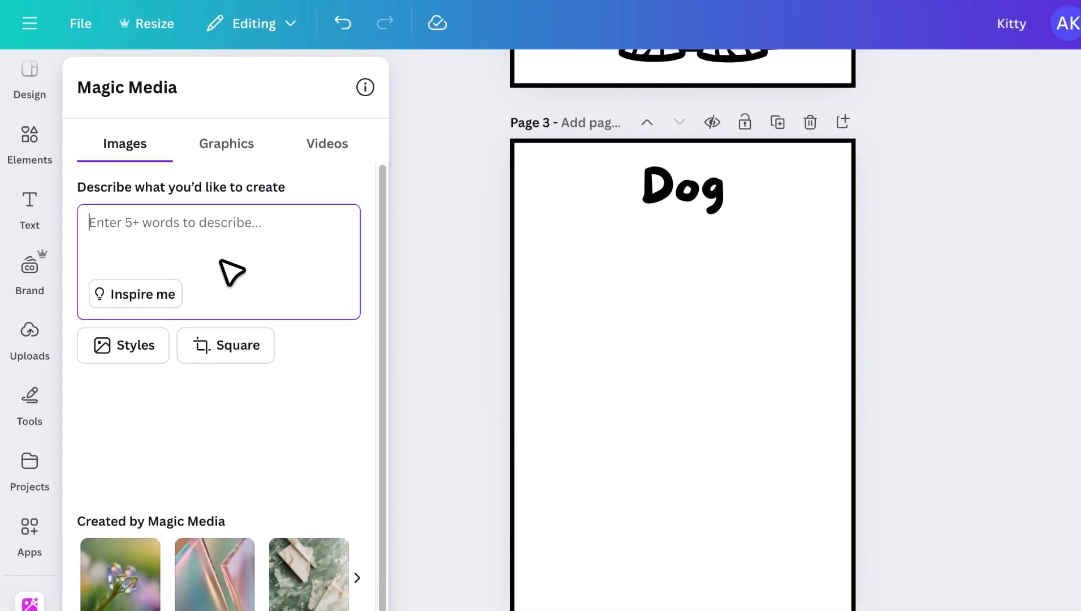
click(252, 148)
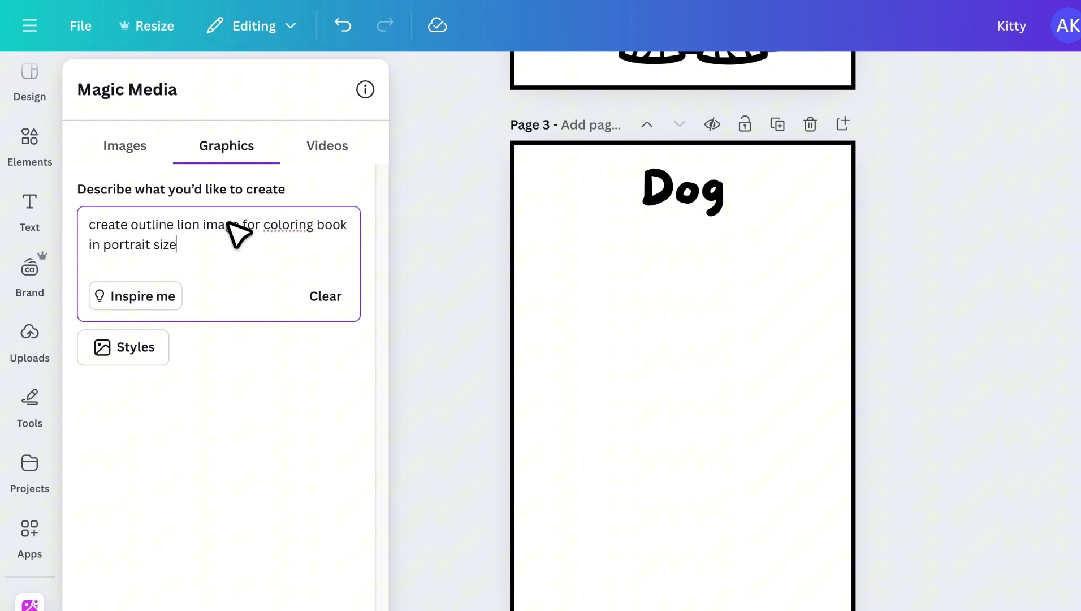
click(149, 366)
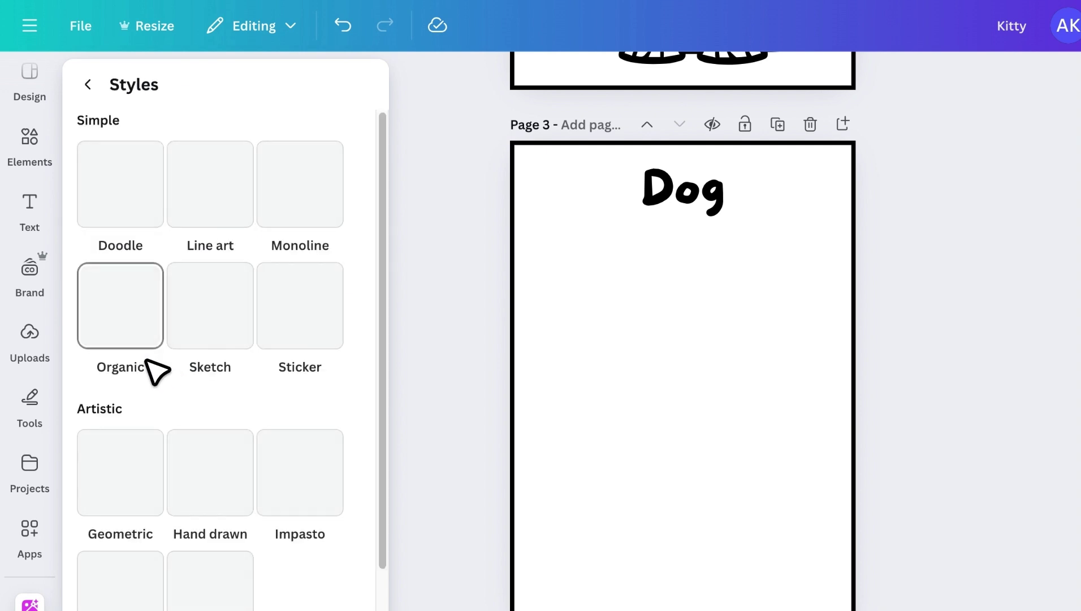
click(292, 463)
scroll(223, 337, down, 1)
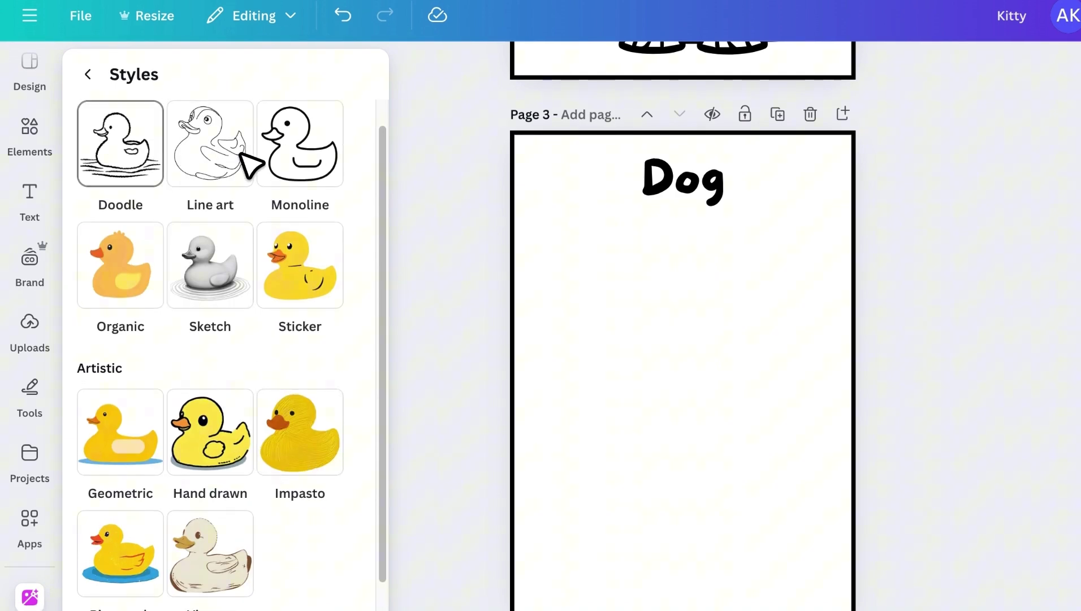
click(294, 181)
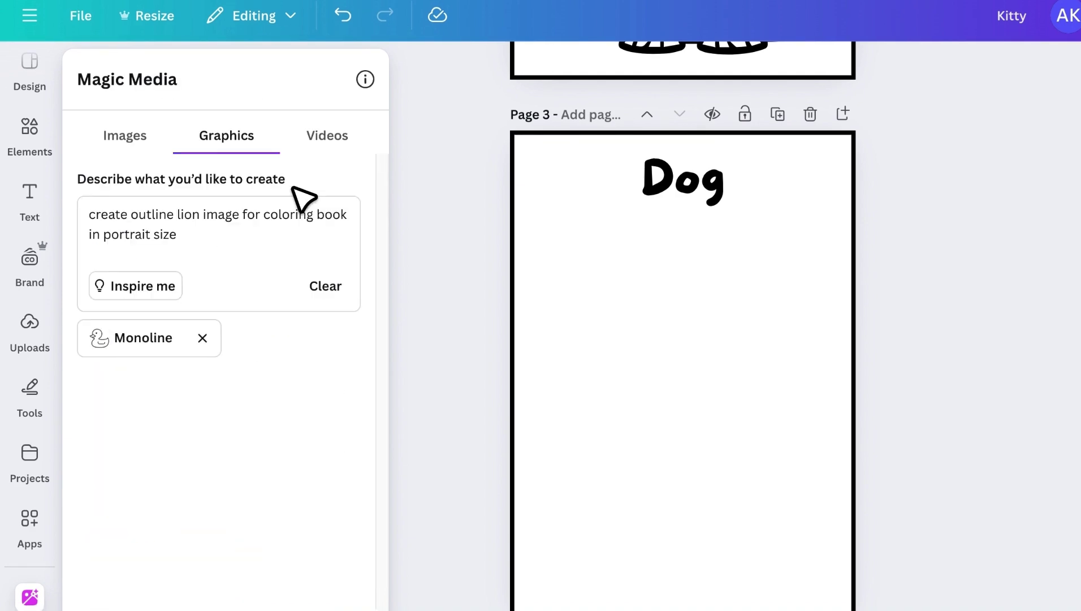
click(260, 540)
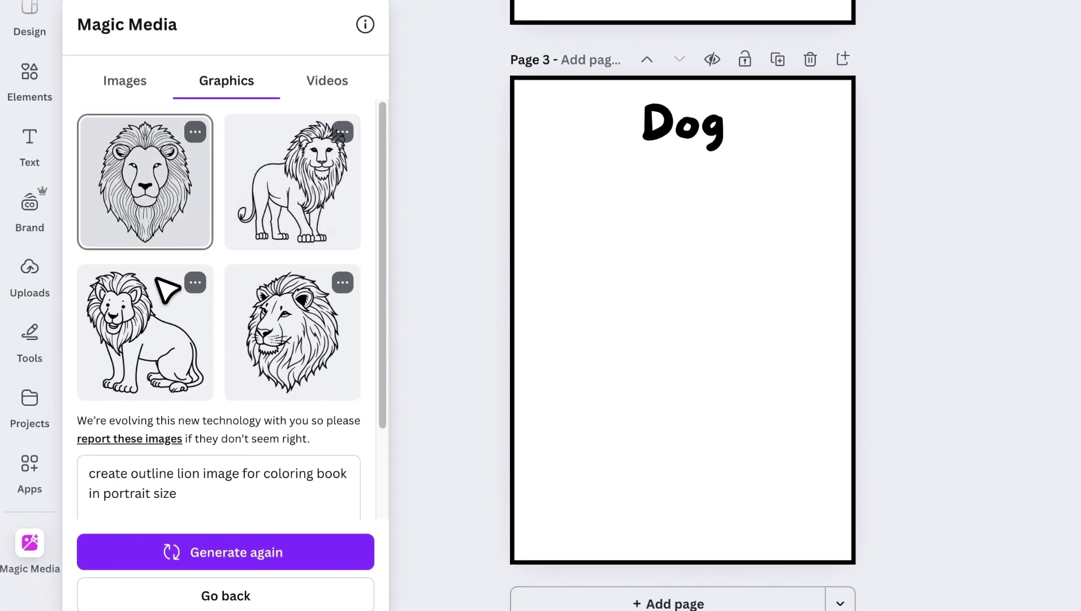
click(145, 322)
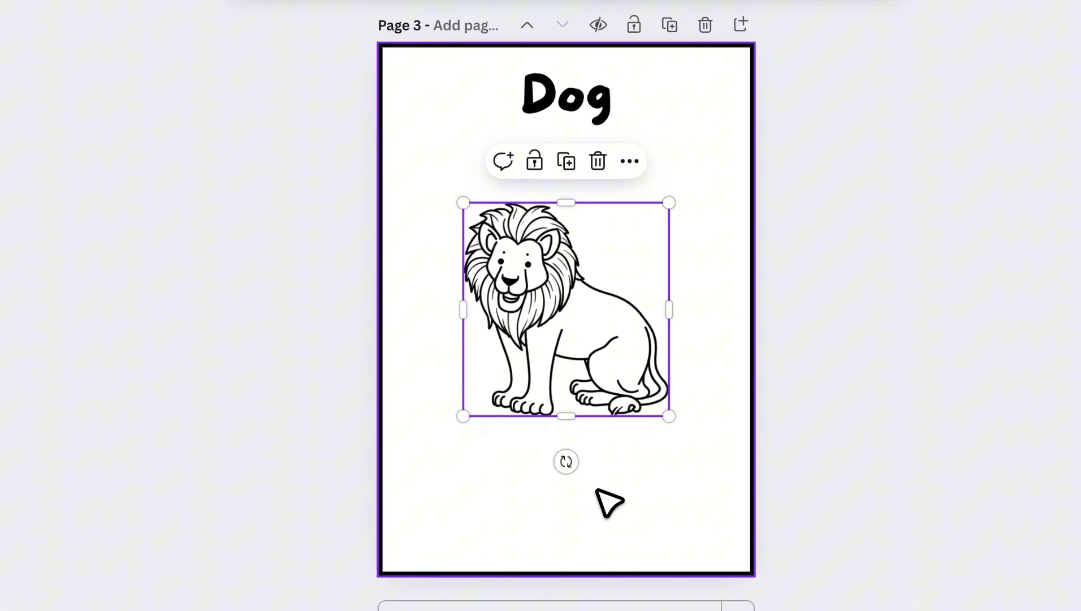
drag(633, 415, 693, 517)
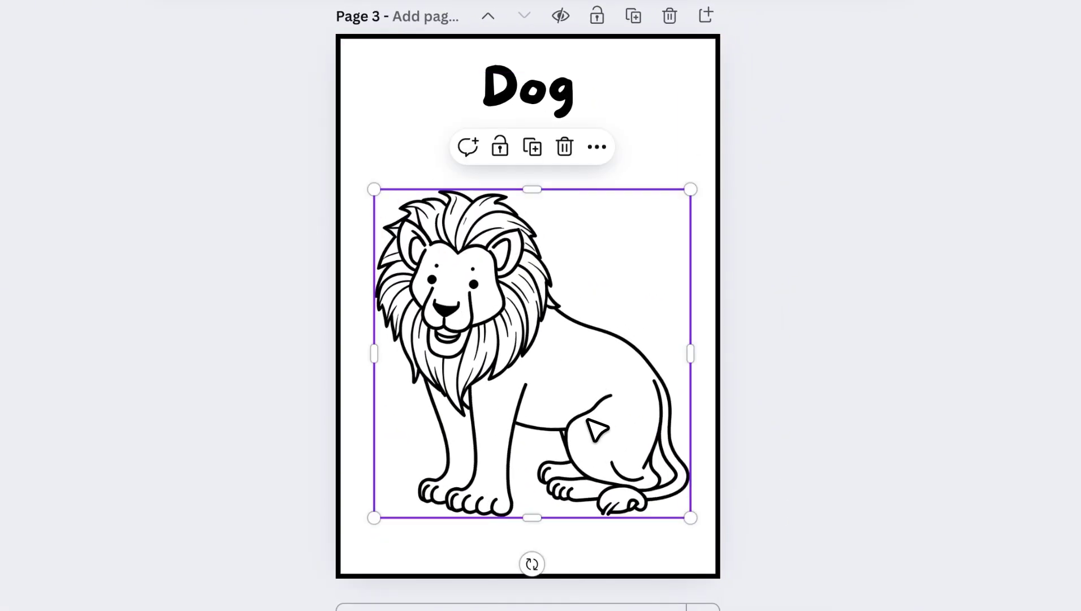
drag(591, 424, 591, 426)
drag(662, 485, 514, 433)
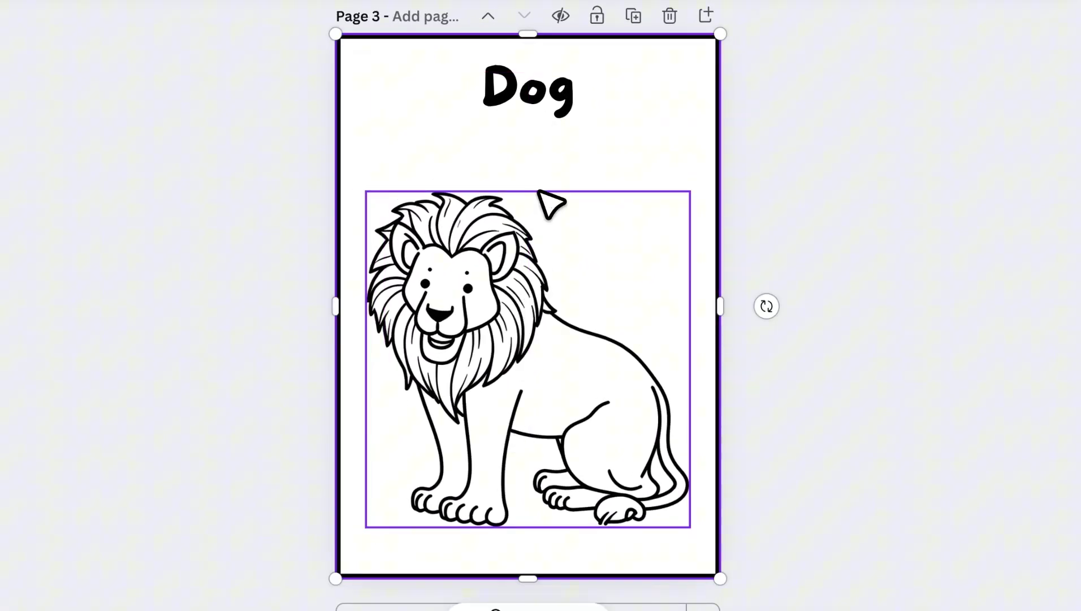
double_click(541, 98)
text(Lion)
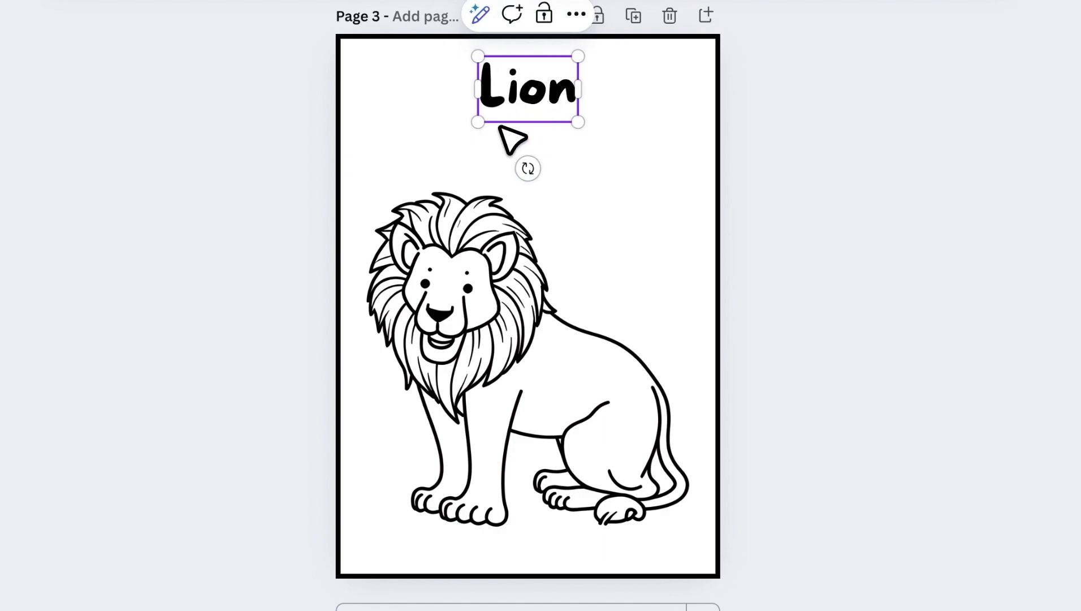
click(638, 146)
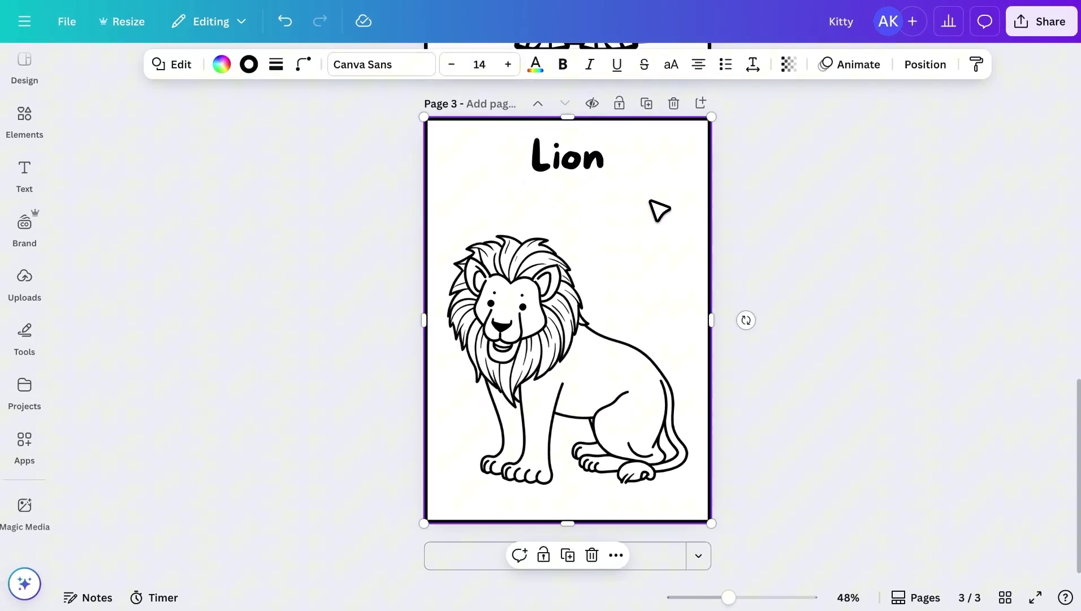
click(25, 505)
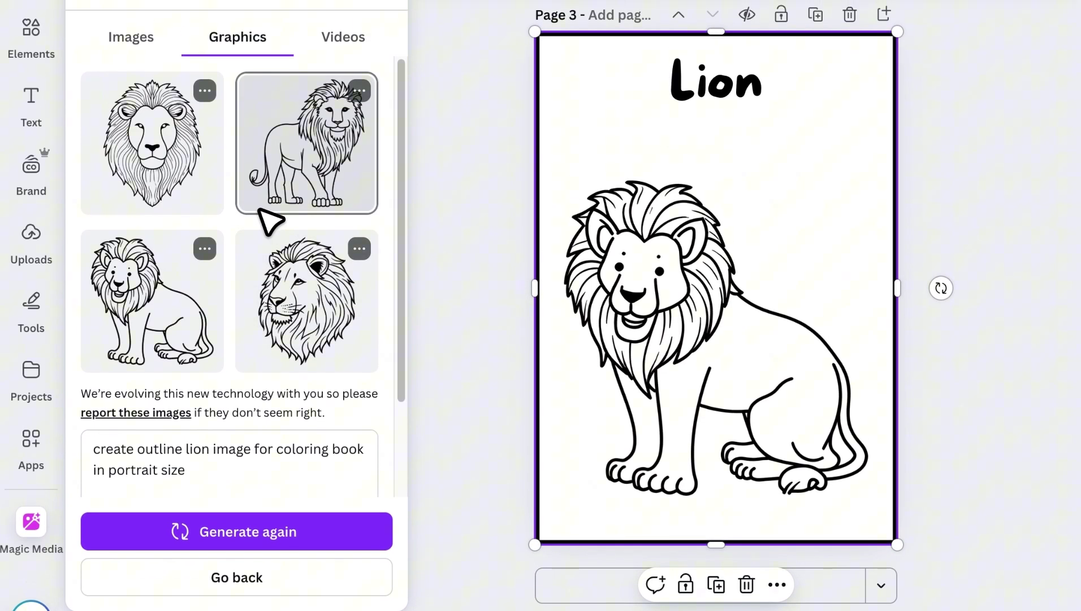
click(204, 251)
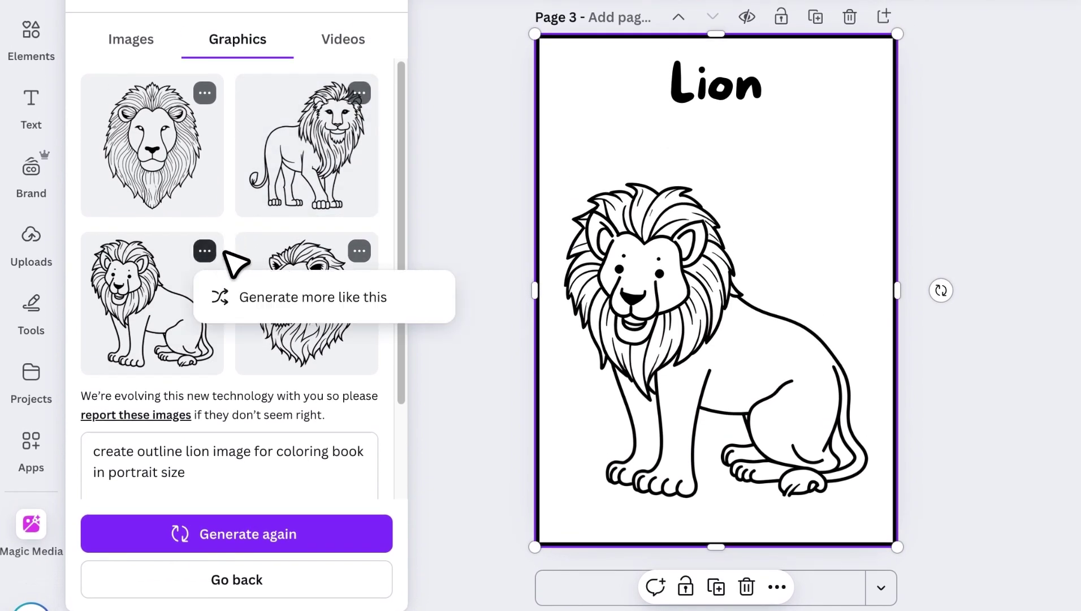
click(337, 295)
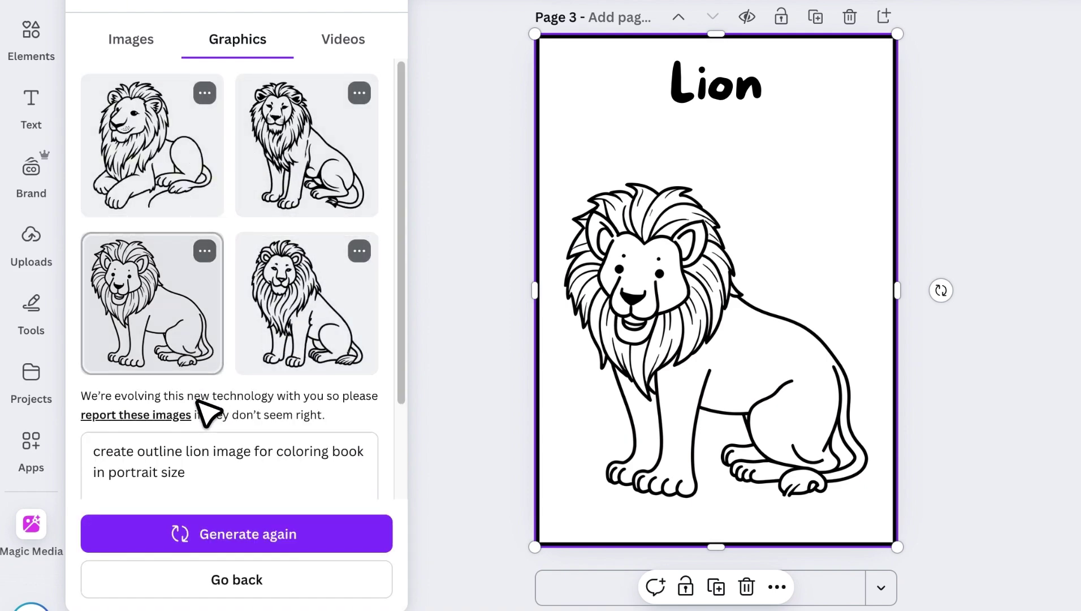
scroll(169, 469, down, 2)
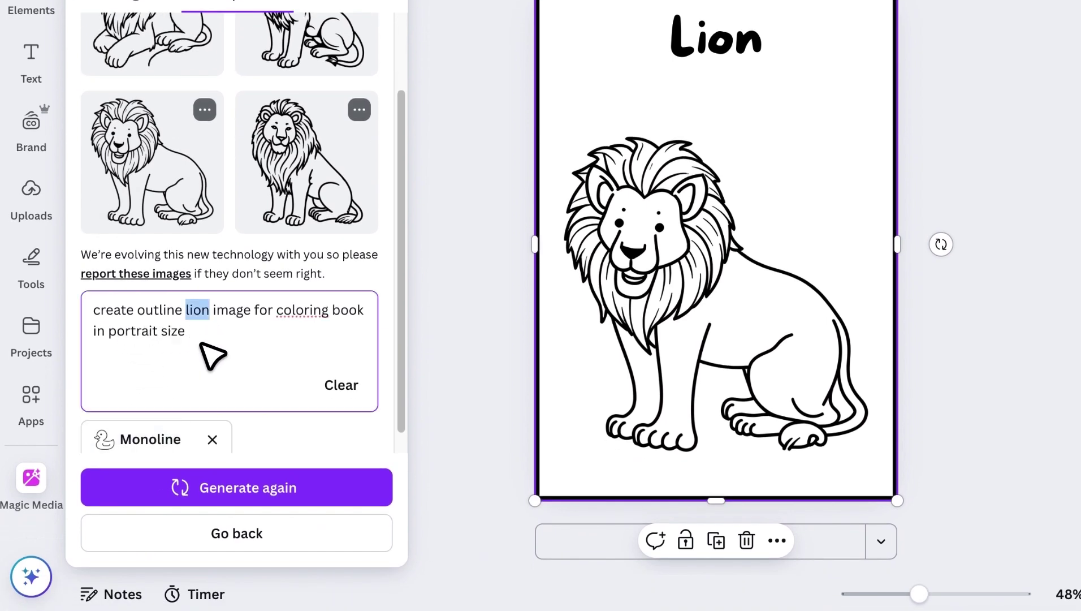
click(233, 489)
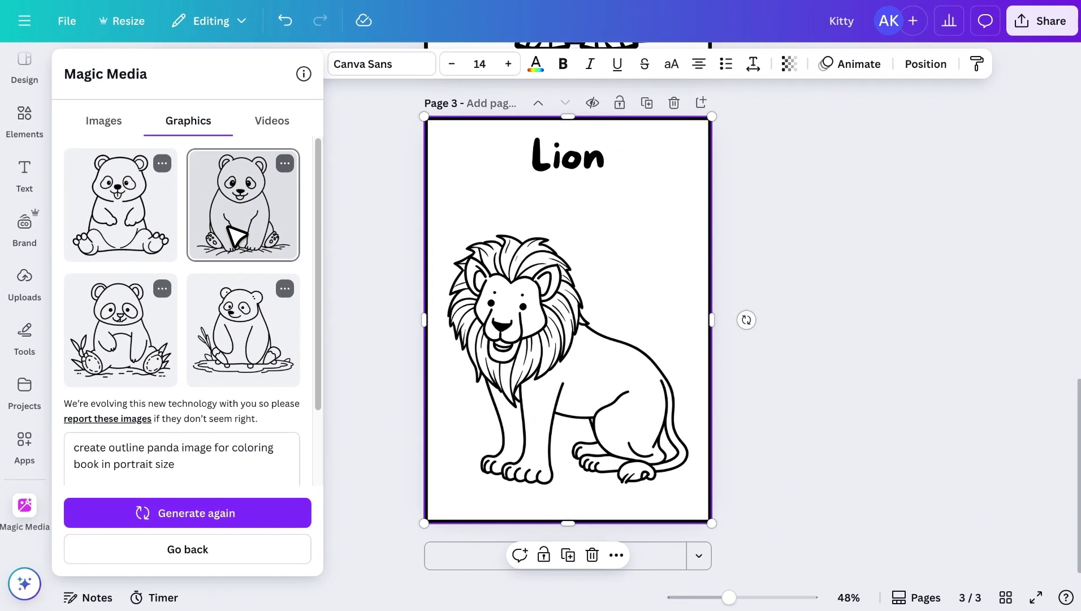
click(763, 323)
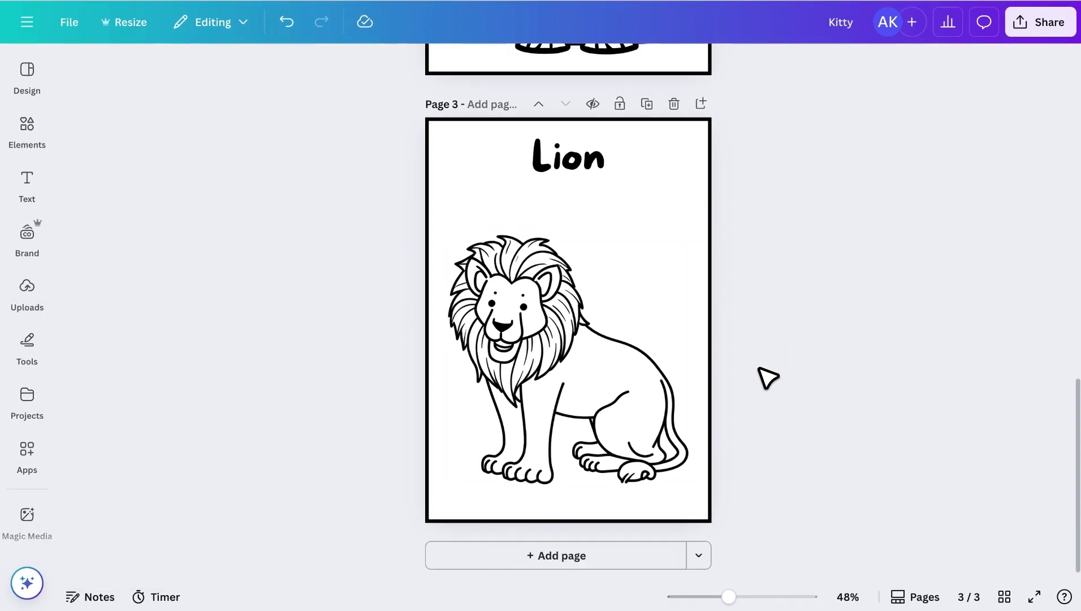
Add page 4 and place the lying rainbow unicorn from a 'unicorn' graphics search on it.
click(666, 566)
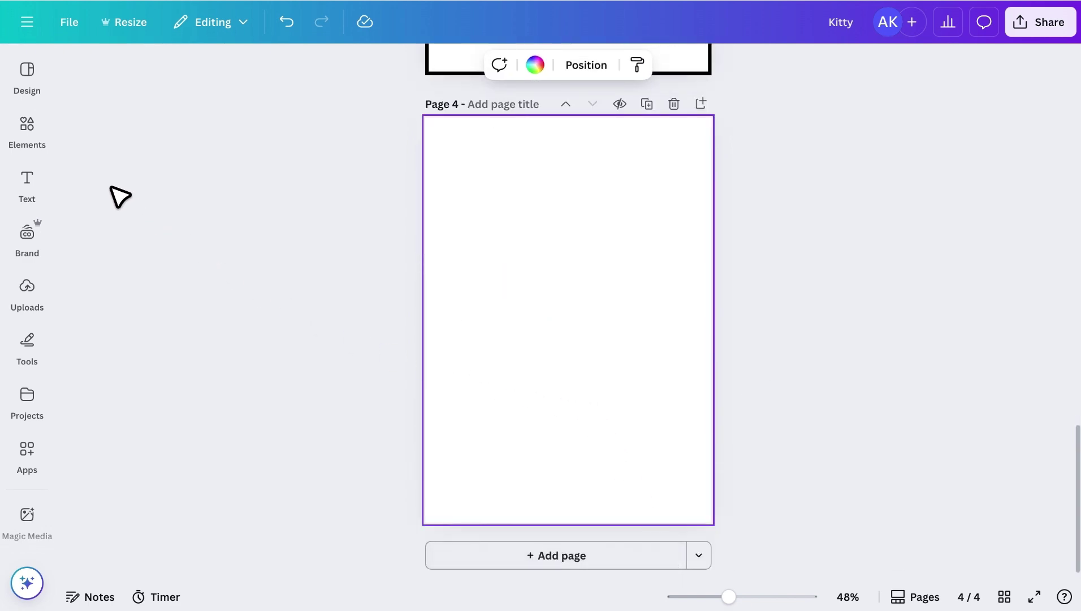
click(28, 131)
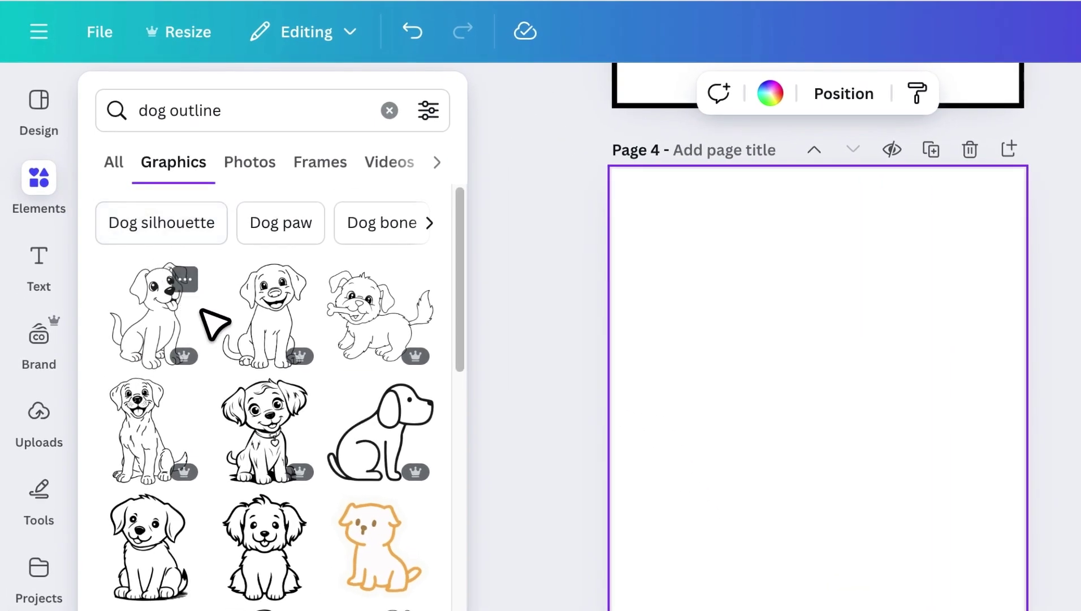
triple_click(144, 108)
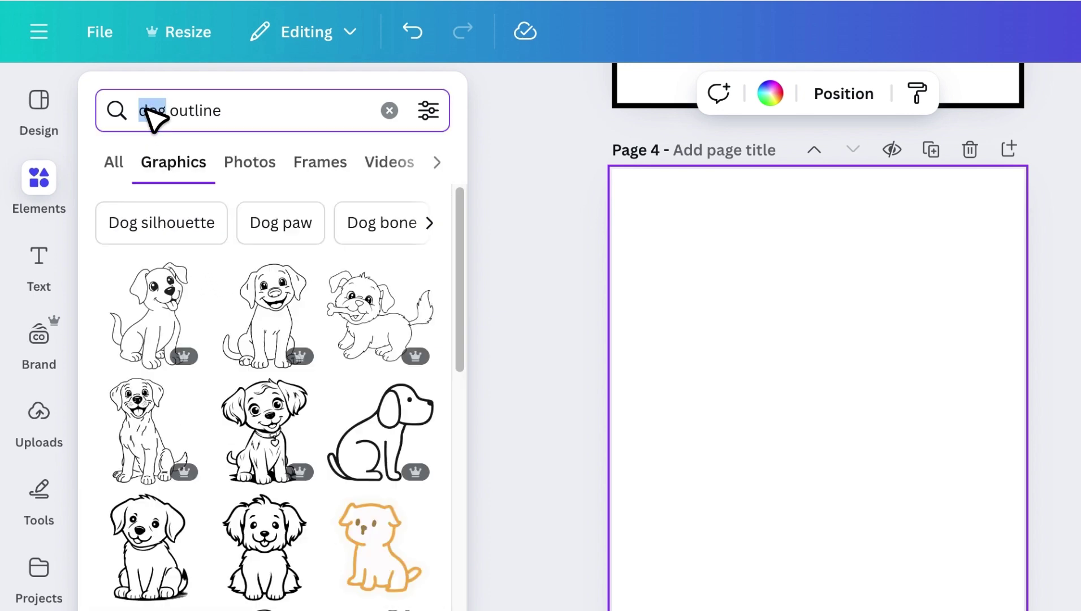
text(unicorn)
key(Return)
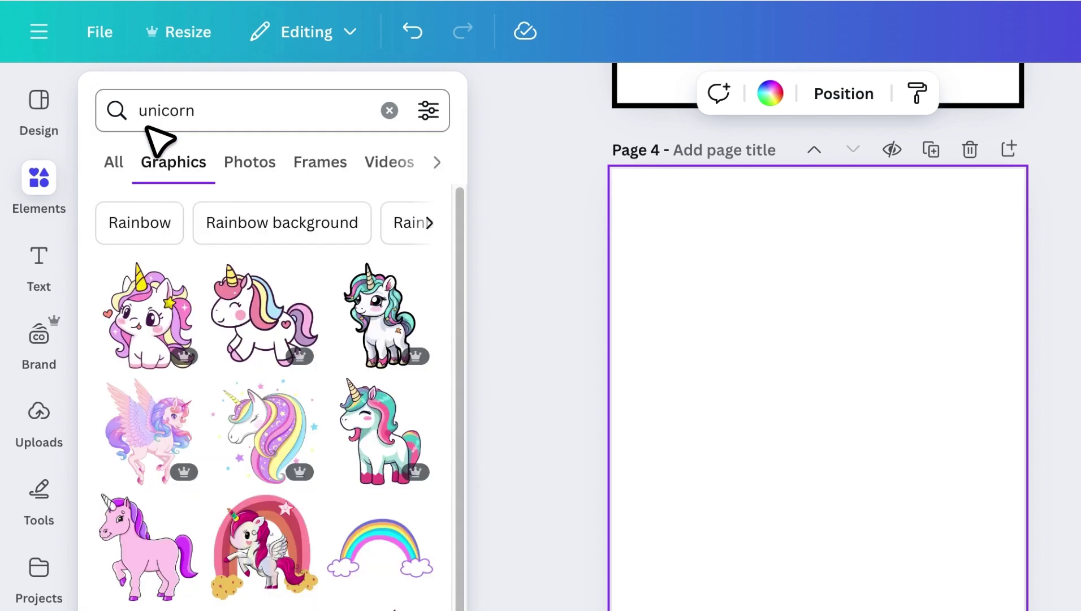
scroll(212, 271, down, 15)
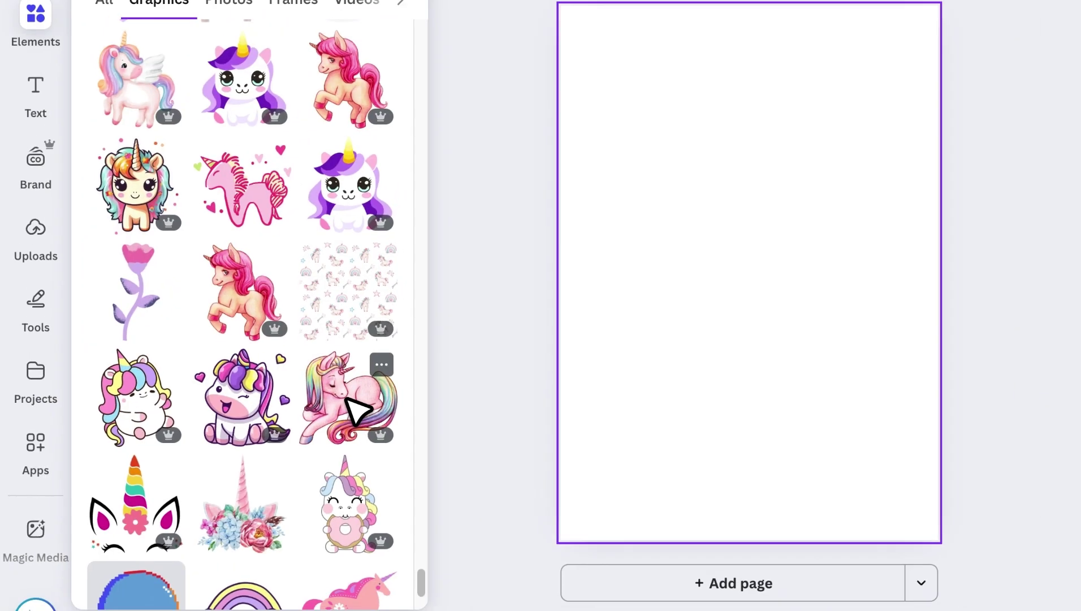
click(382, 396)
click(601, 383)
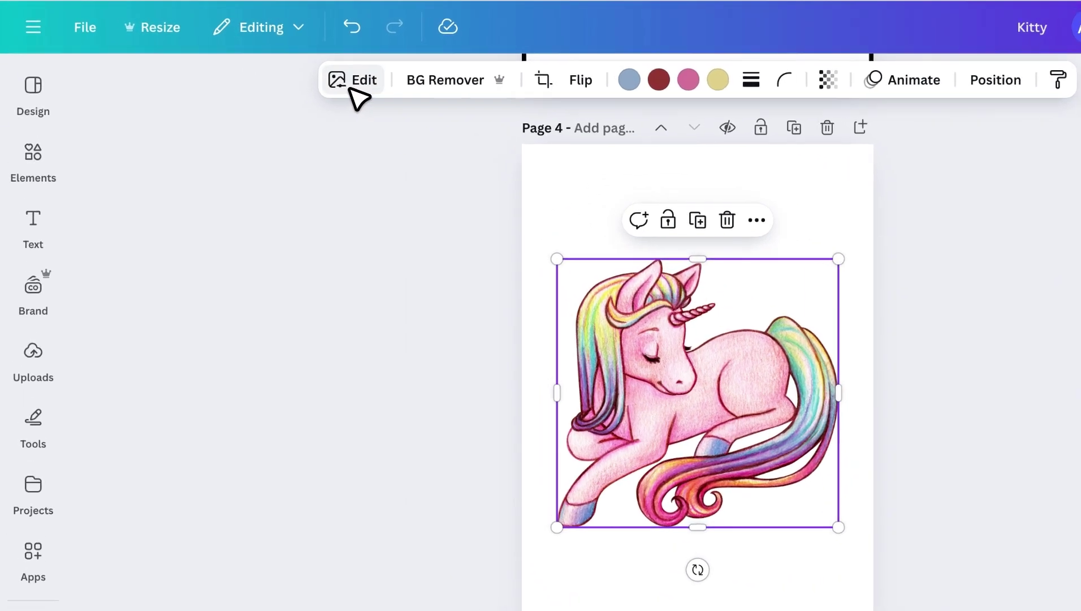
In Magic Edit, set the brush to about 94 and paint over the unicorn.
click(289, 64)
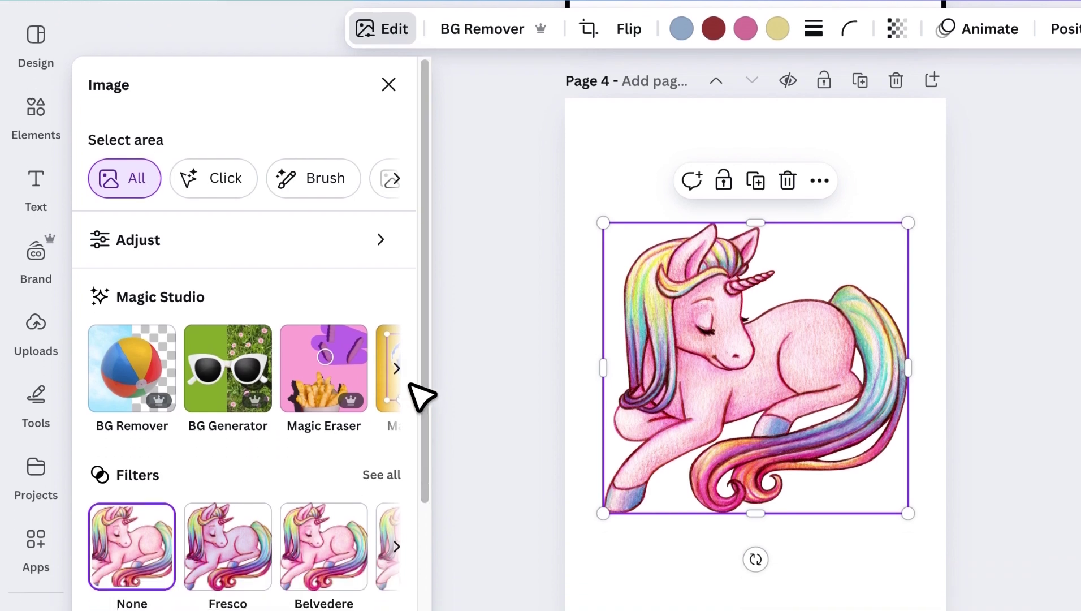
click(397, 368)
click(398, 355)
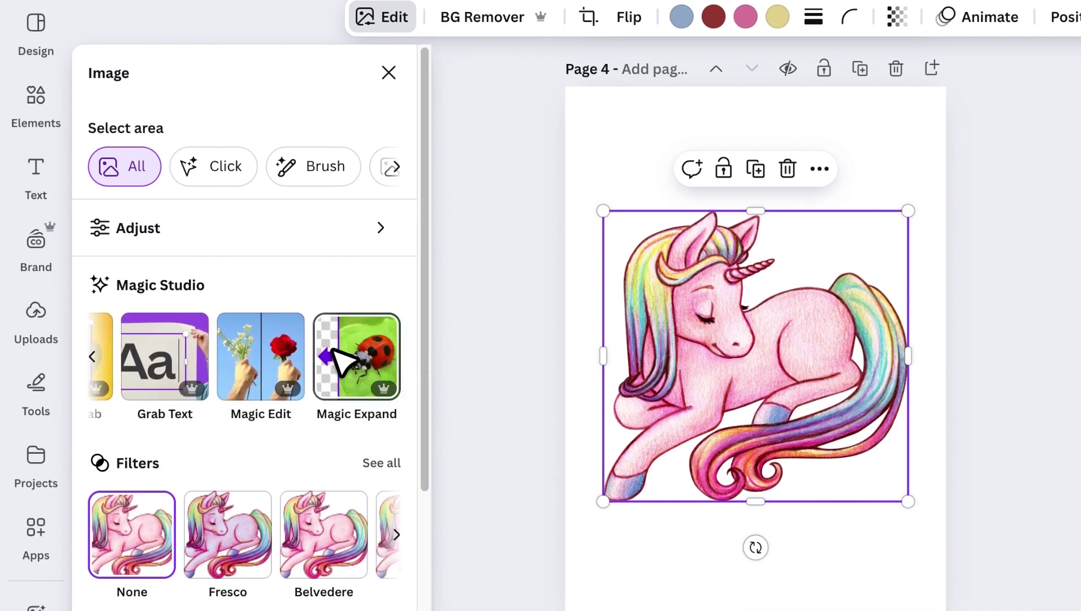
click(288, 349)
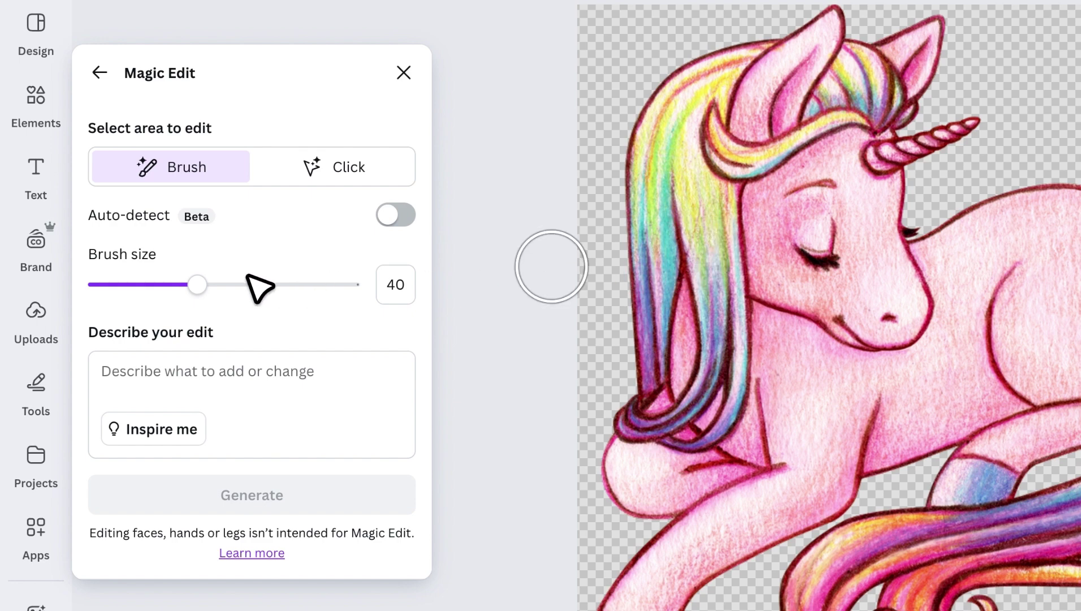
drag(307, 283, 340, 284)
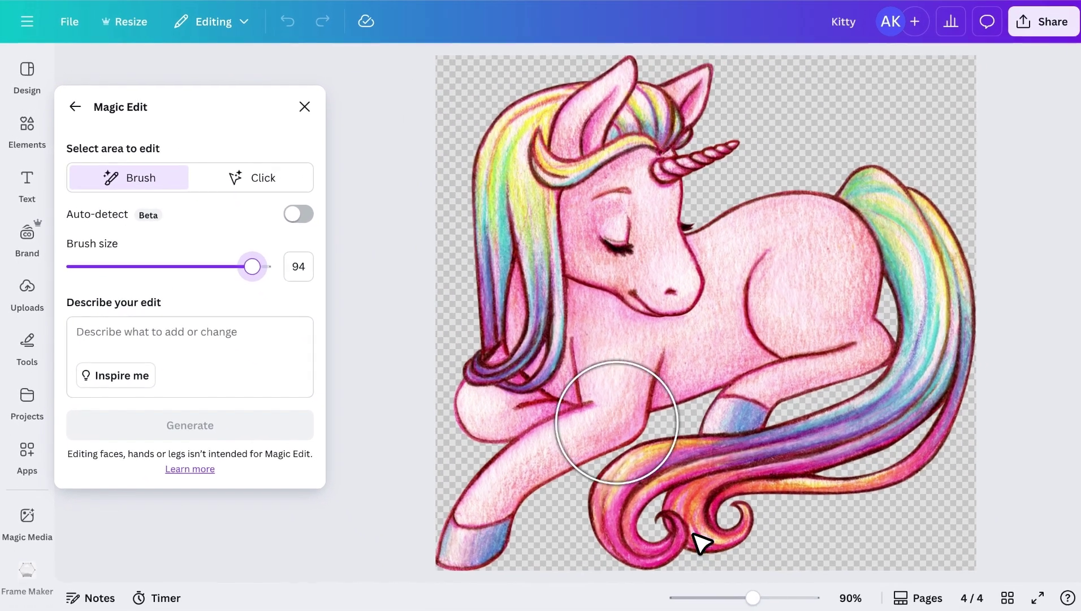
mouse_move(700, 538)
mouse_down()
mouse_move(482, 543)
mouse_move(499, 153)
mouse_move(647, 120)
mouse_move(631, 167)
mouse_move(730, 250)
mouse_move(860, 219)
mouse_move(923, 280)
mouse_move(862, 461)
mouse_move(646, 466)
mouse_move(594, 329)
mouse_move(919, 314)
mouse_move(719, 380)
mouse_move(567, 374)
mouse_up()
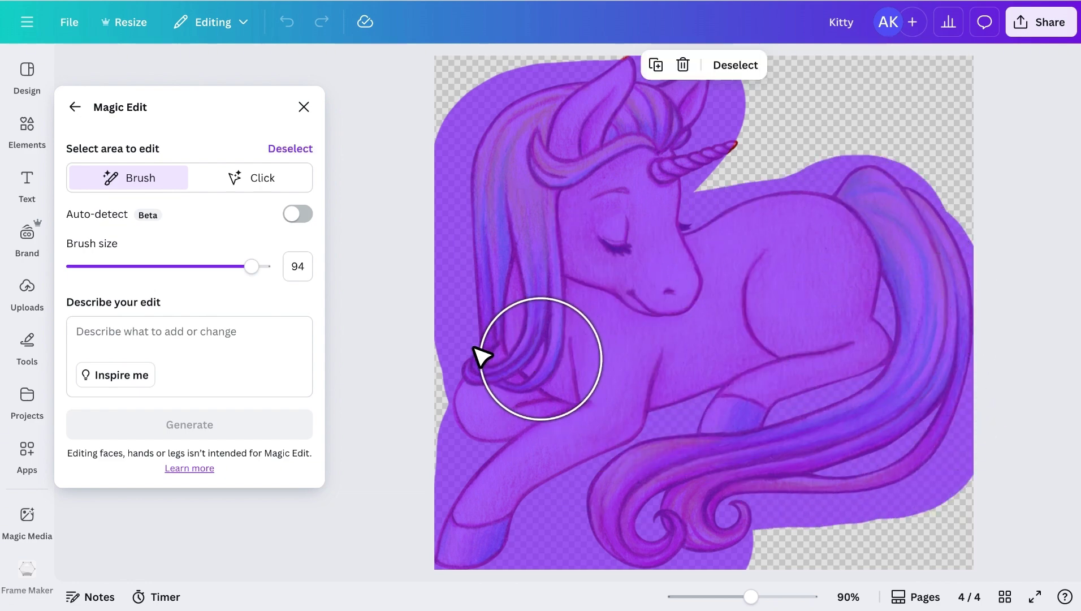
Generate edits for 'black outline and white color', compare variants, and keep the first one.
click(222, 340)
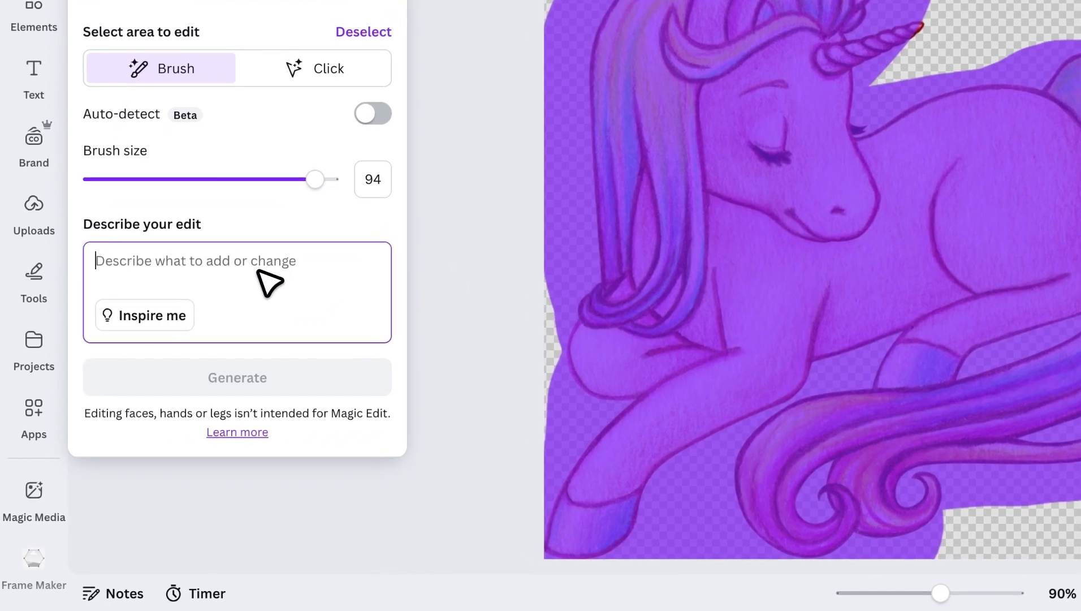
text(ch)
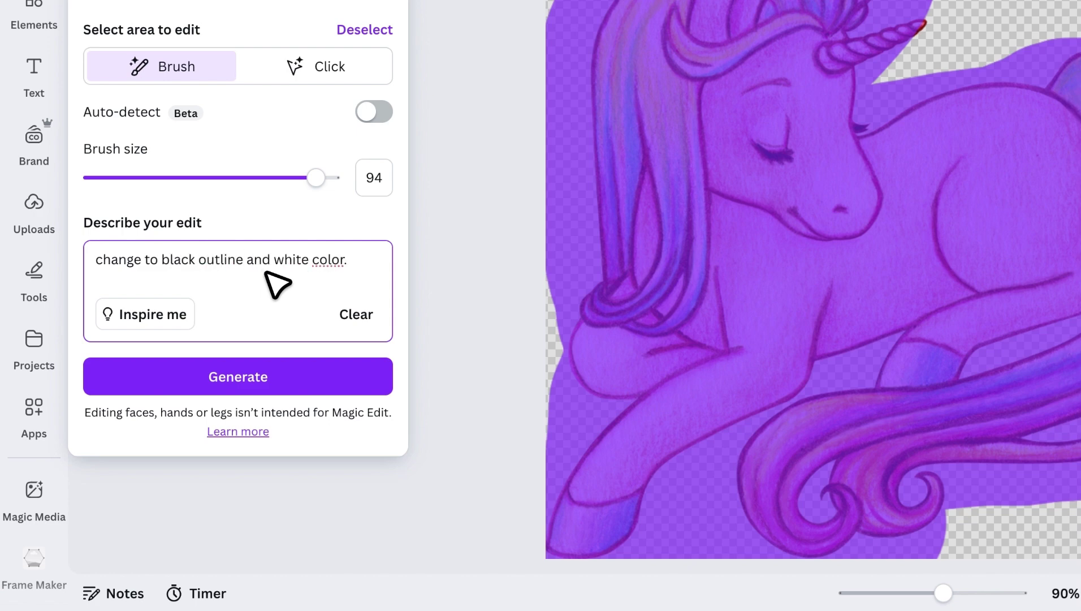
click(299, 378)
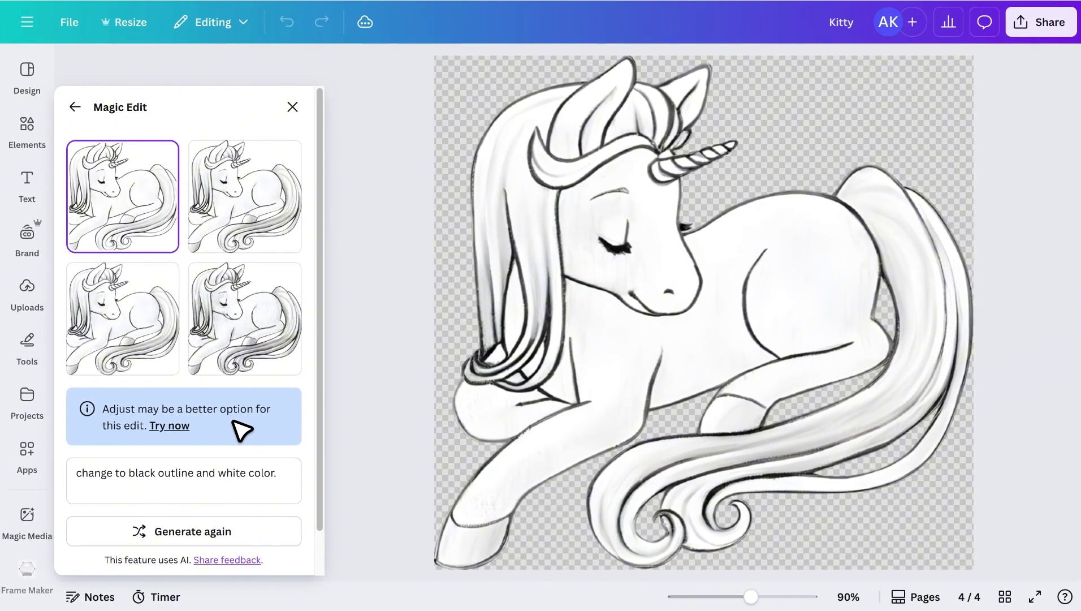
click(154, 328)
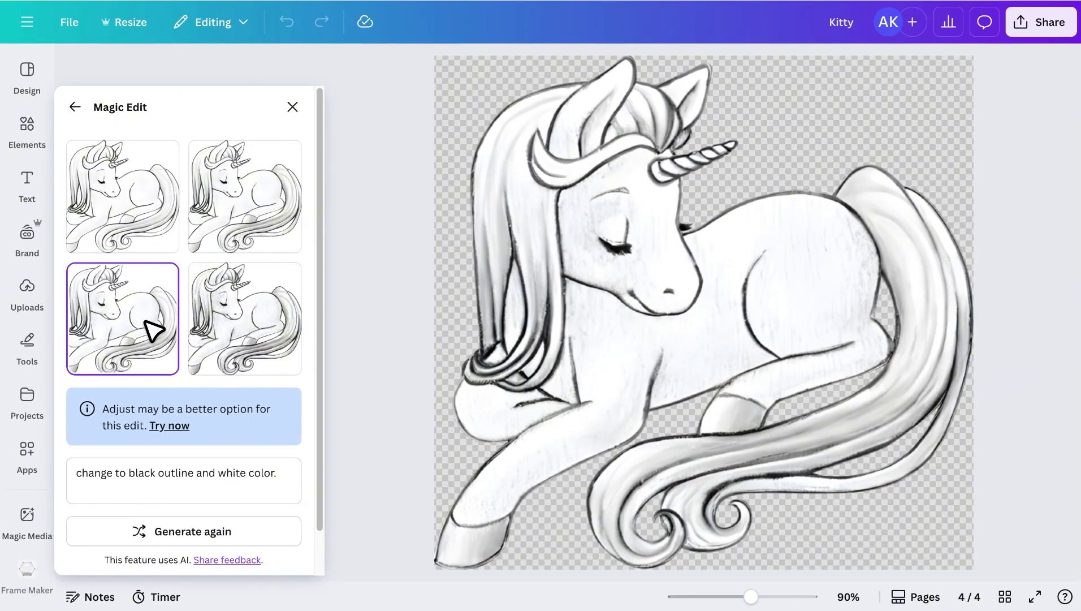
click(237, 216)
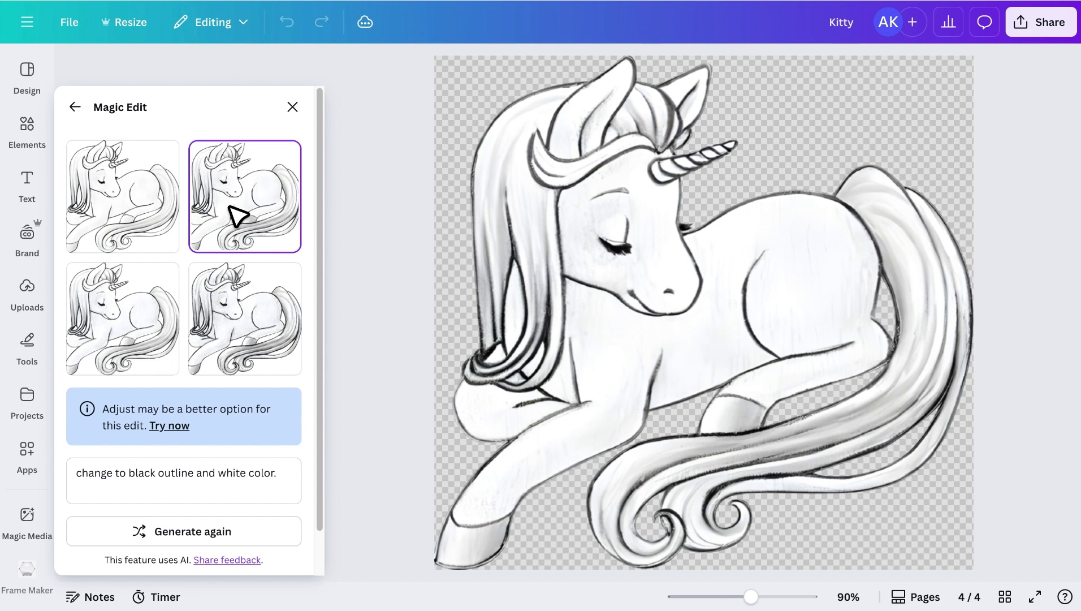
click(154, 213)
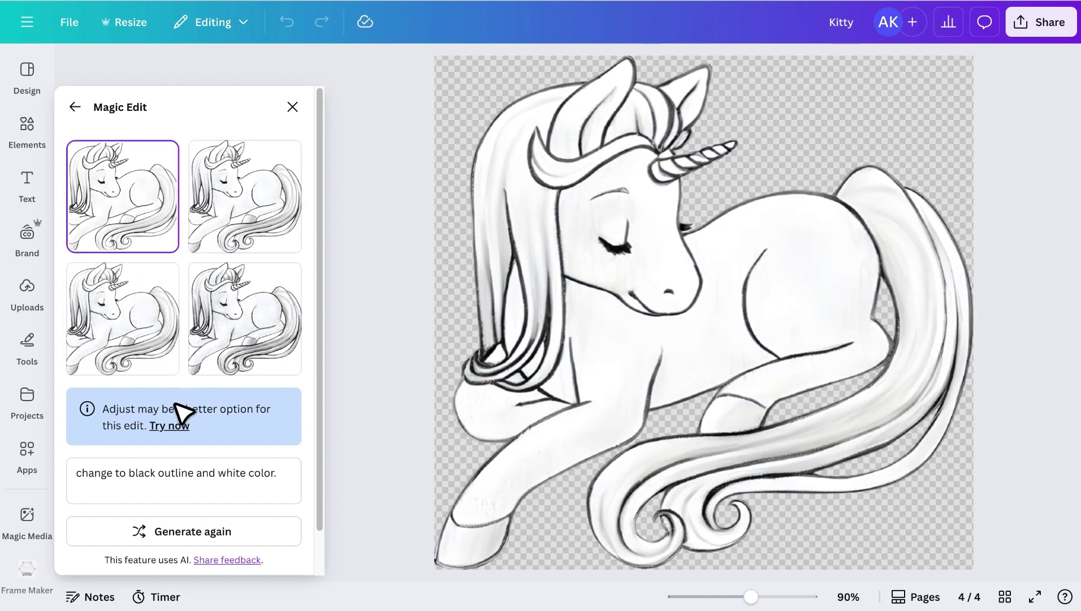
click(179, 429)
Download just Page 4 (current page) of the booklet as a PNG.
click(293, 107)
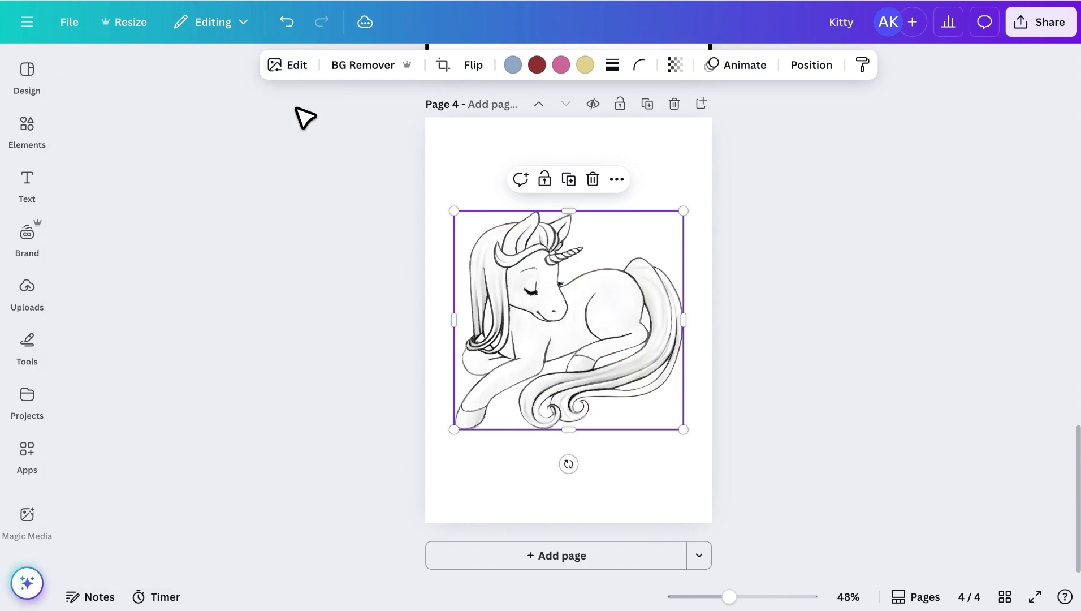
click(787, 325)
click(1041, 23)
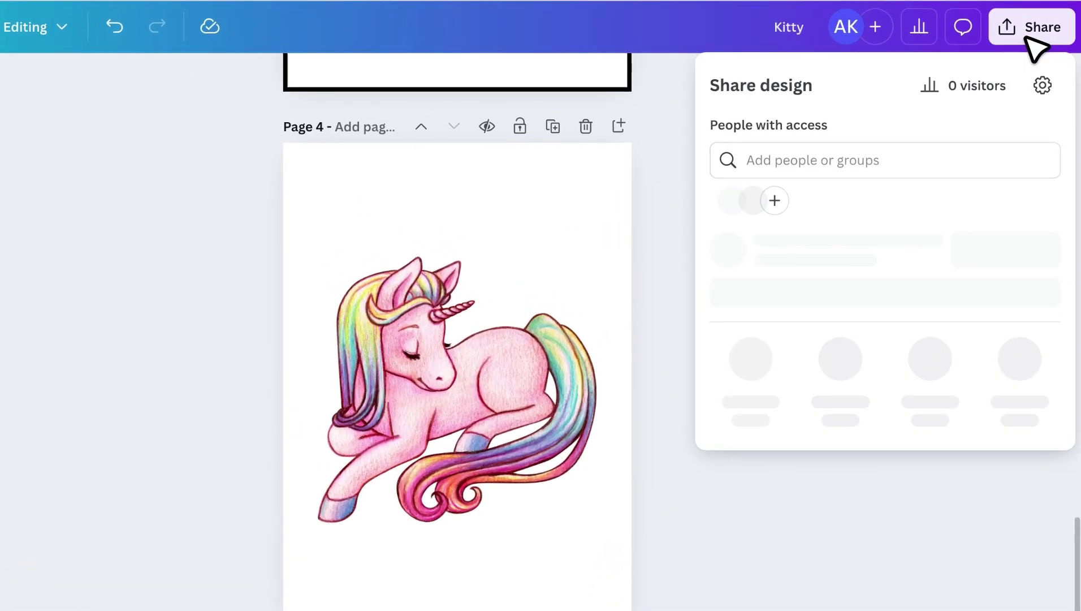
click(813, 338)
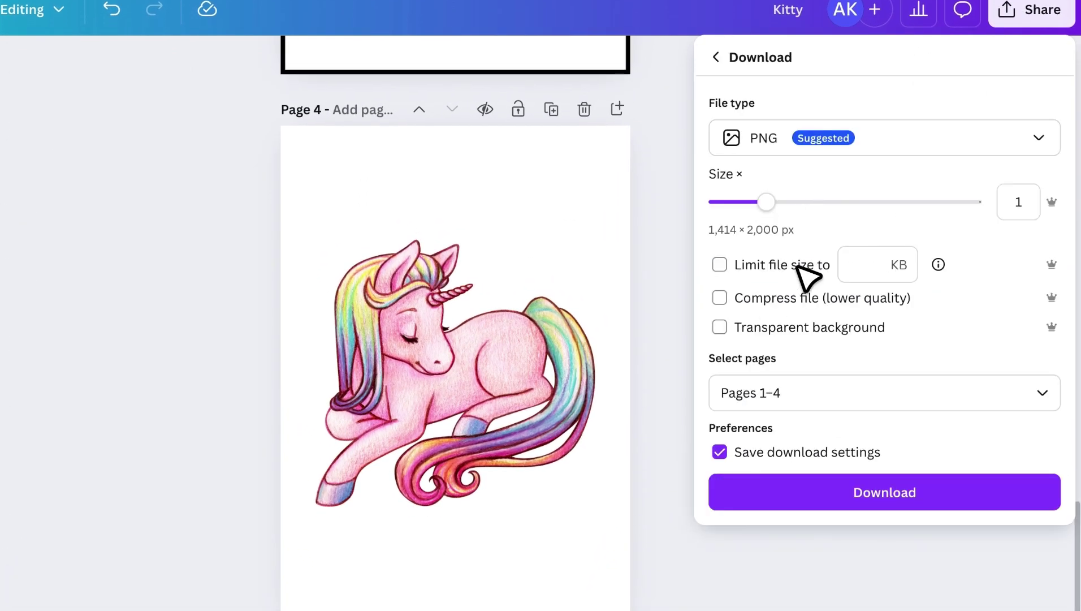
click(809, 394)
click(831, 483)
click(910, 551)
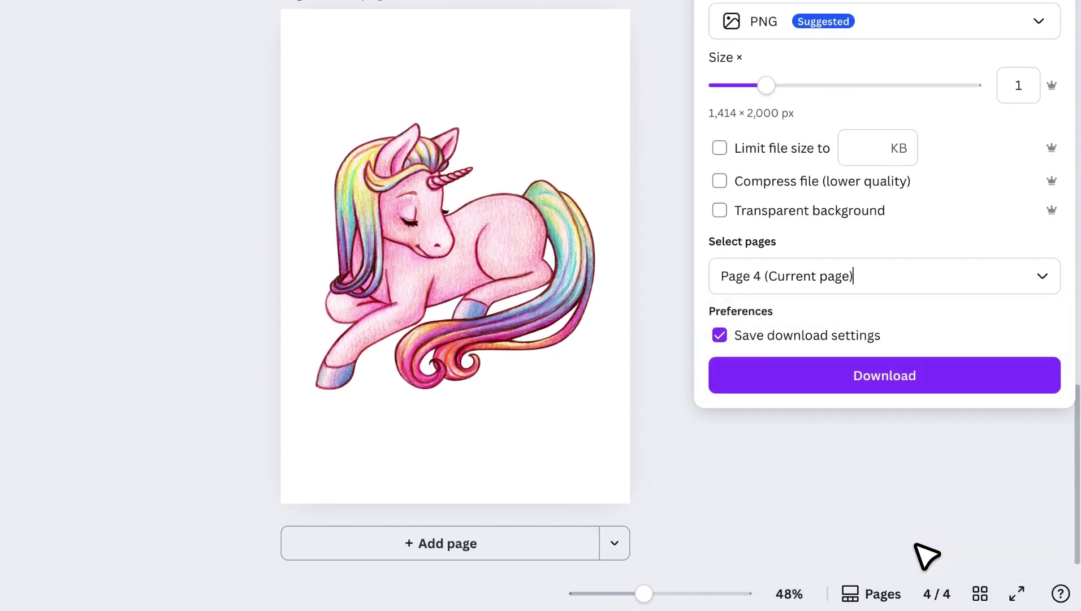
click(896, 494)
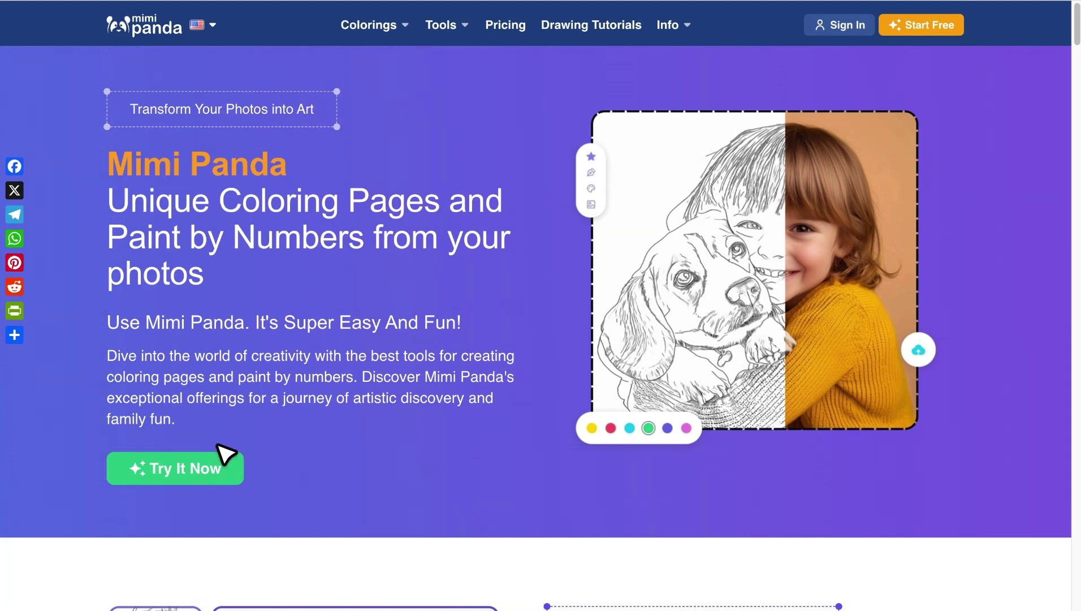
Upload Kitty.png to Mimi Panda and create a Simplified coloring page from it.
click(207, 490)
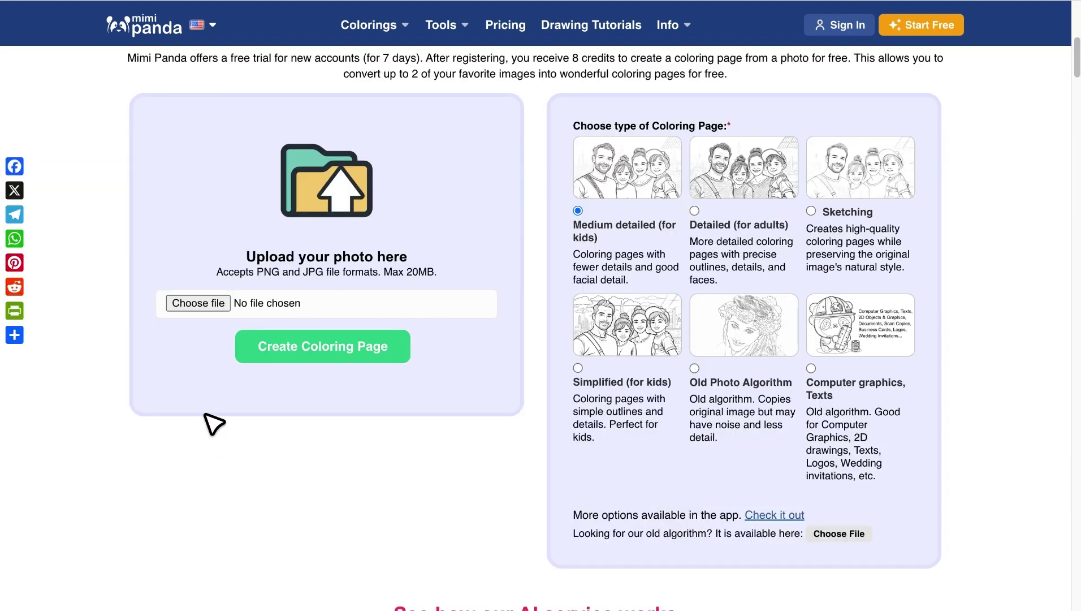
click(969, 1)
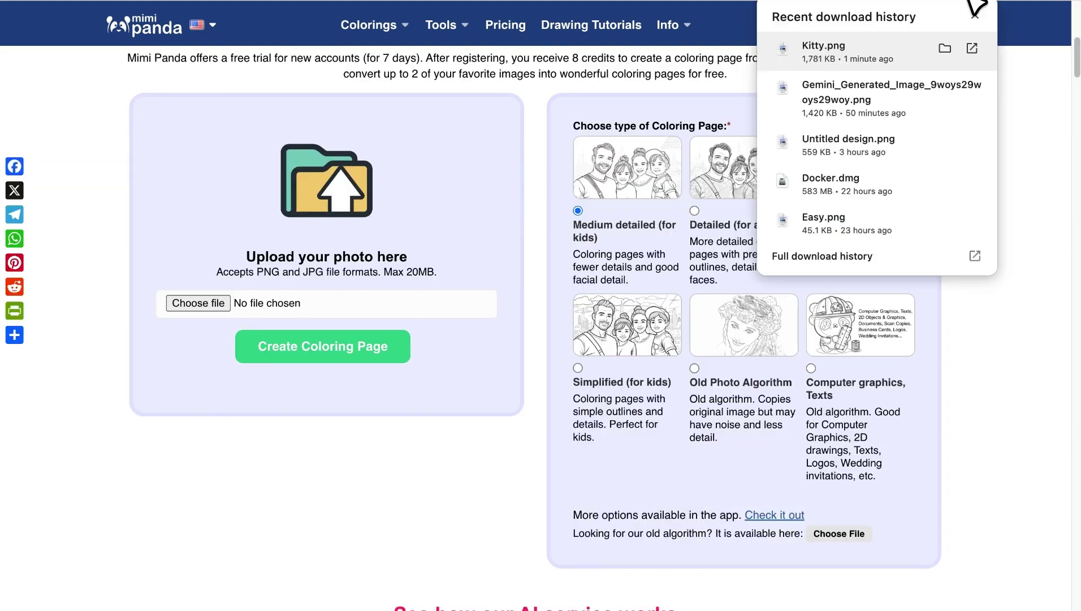
drag(218, 302, 218, 303)
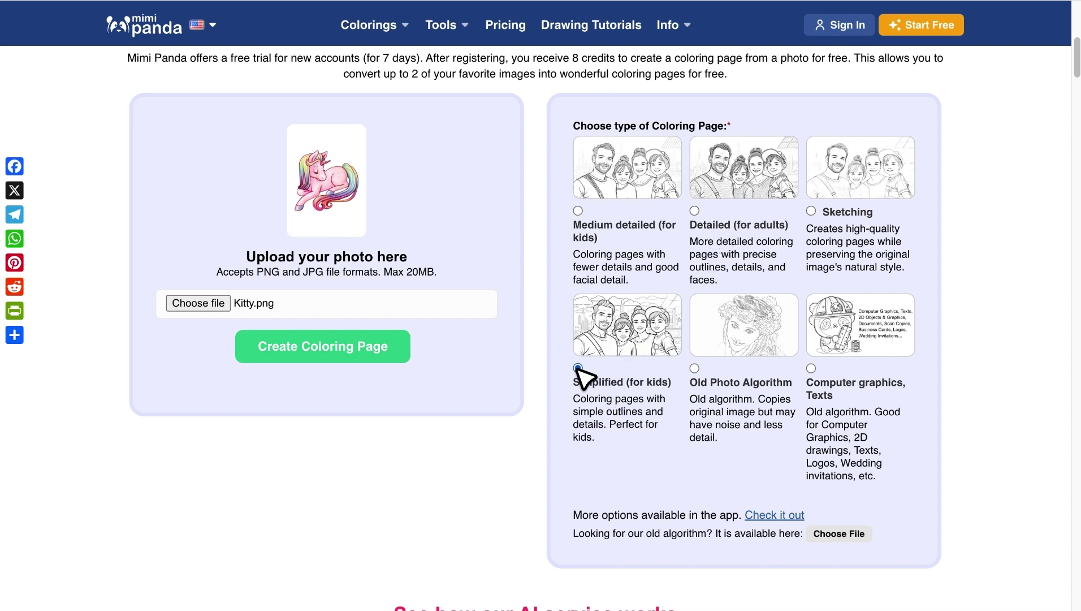
click(345, 353)
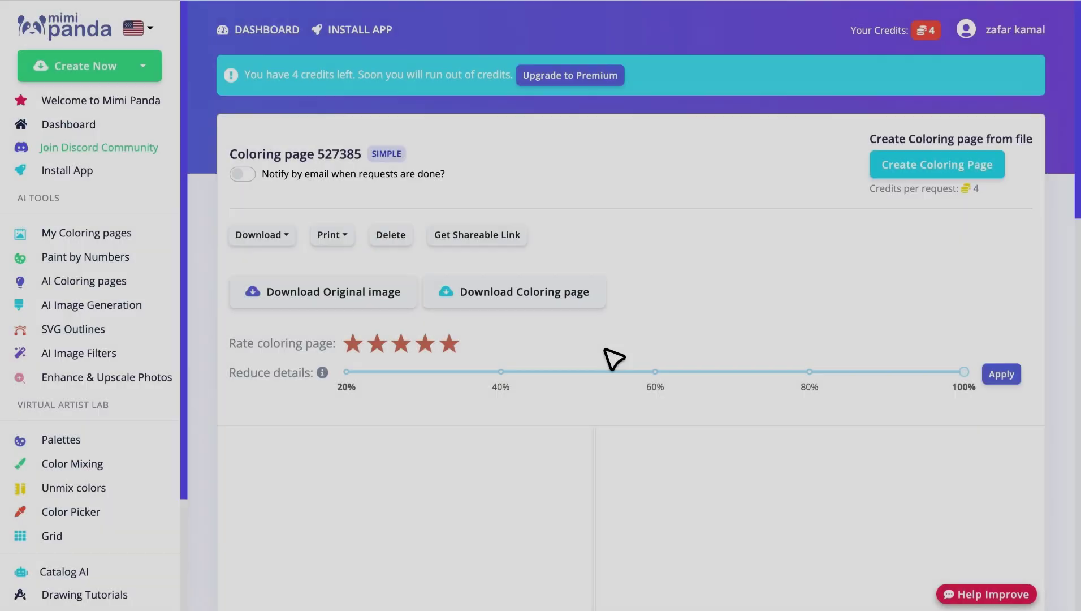
scroll(611, 357, down, 8)
scroll(605, 349, down, 3)
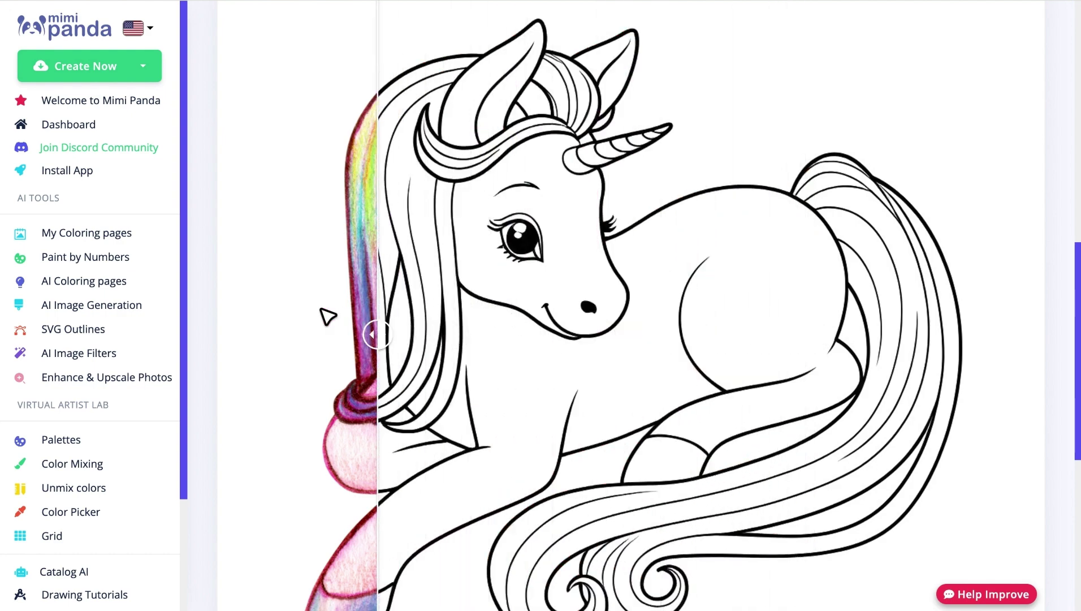
scroll(331, 325, up, 10)
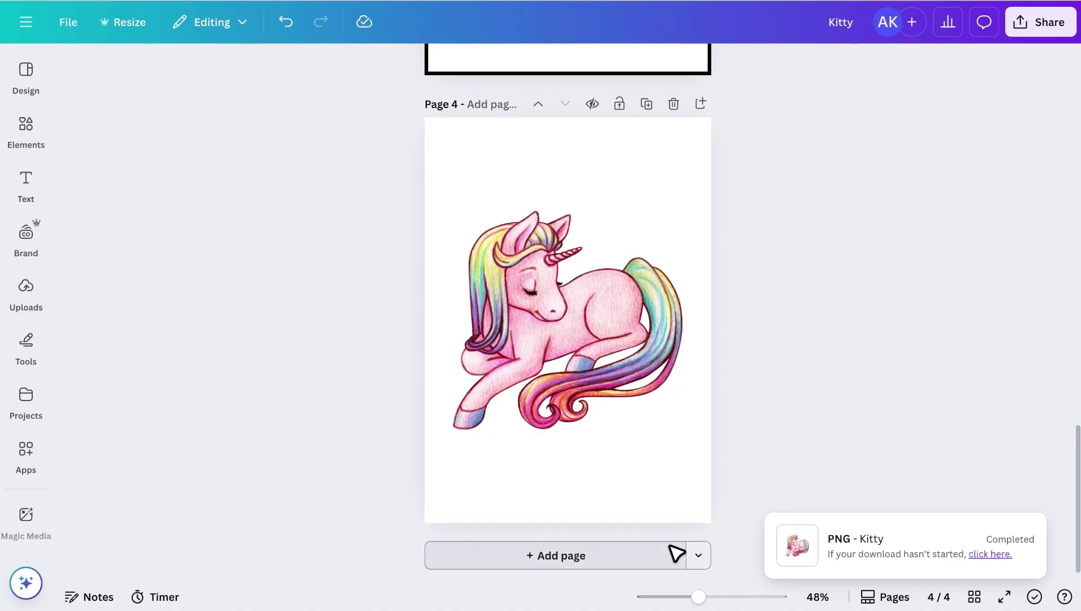
Add a fifth page and place the downloaded unicorn outline on it, enlarged to fill the page.
click(678, 554)
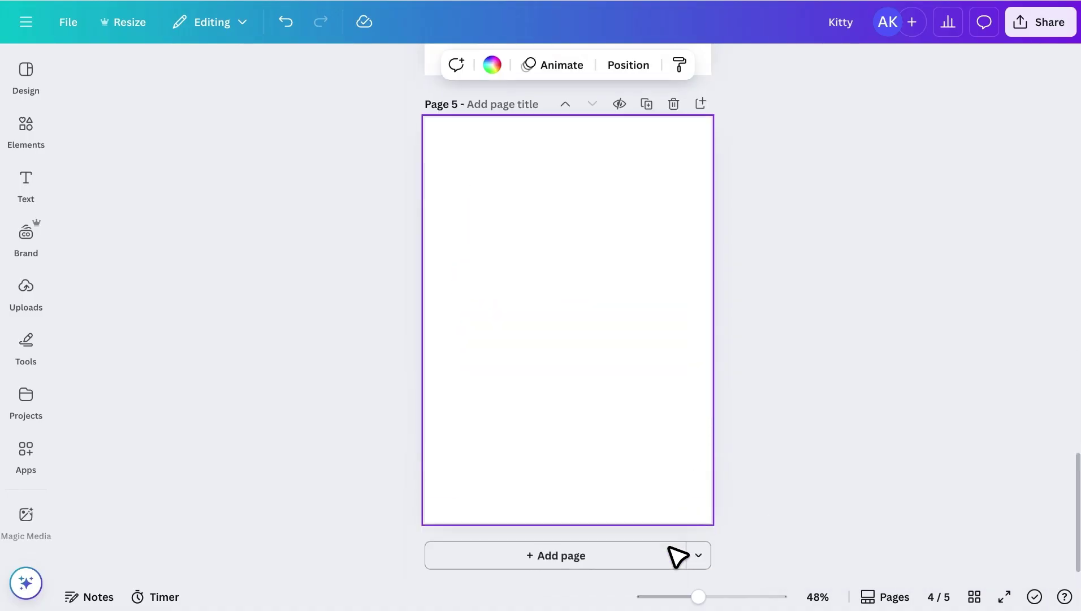
click(991, 1)
drag(874, 44, 628, 246)
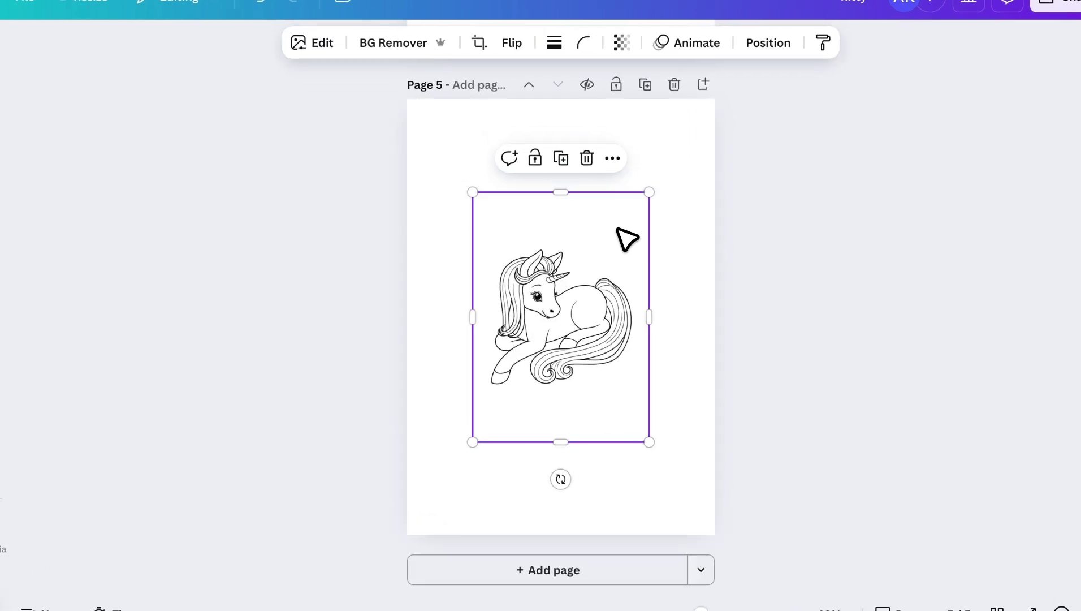
drag(649, 441, 703, 535)
drag(472, 192, 418, 125)
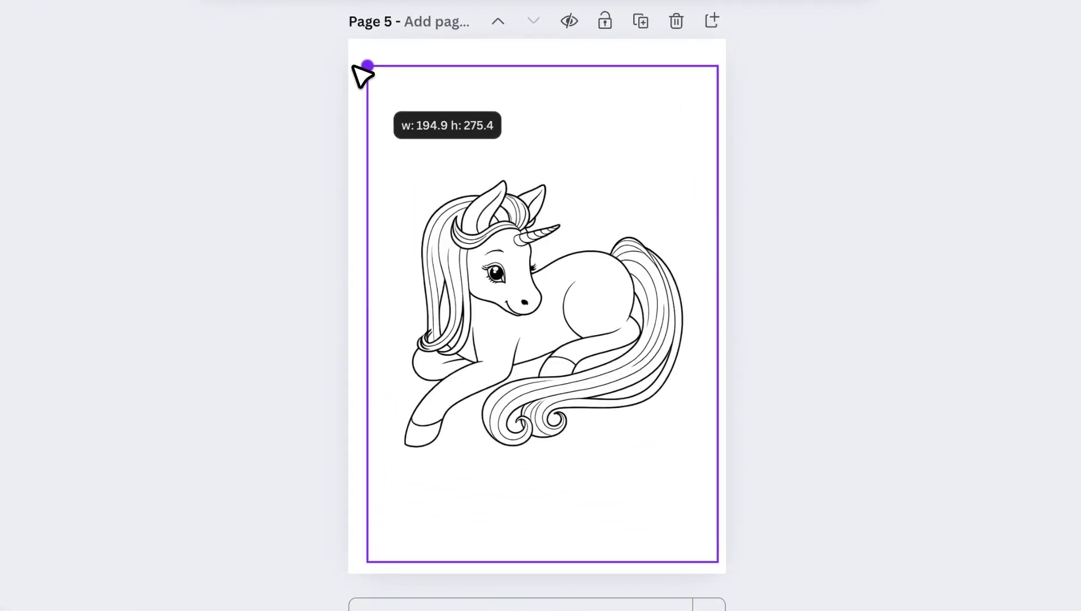
drag(356, 71, 347, 51)
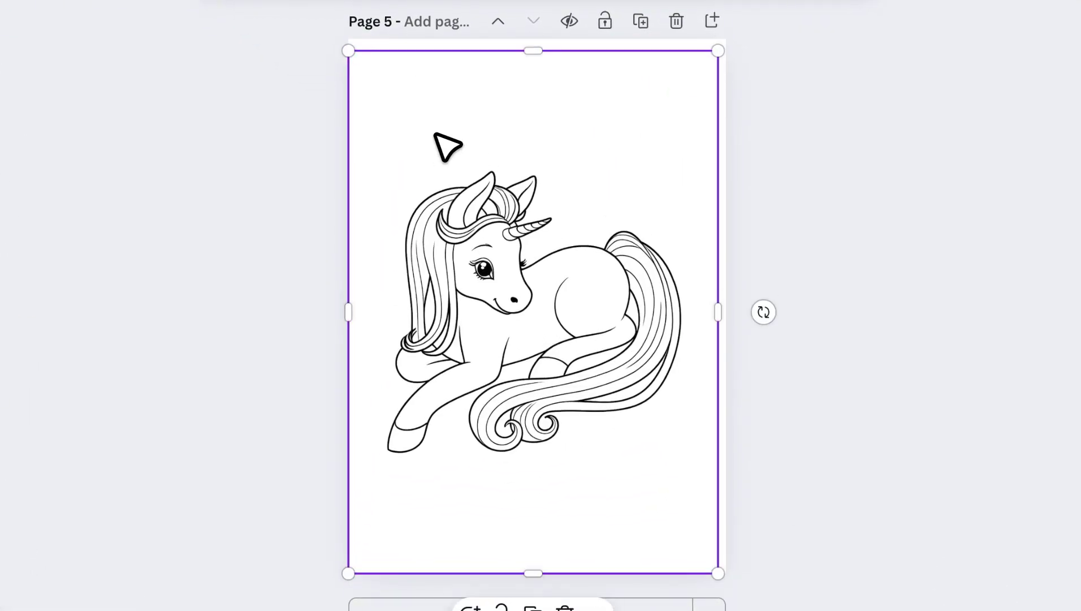
click(786, 192)
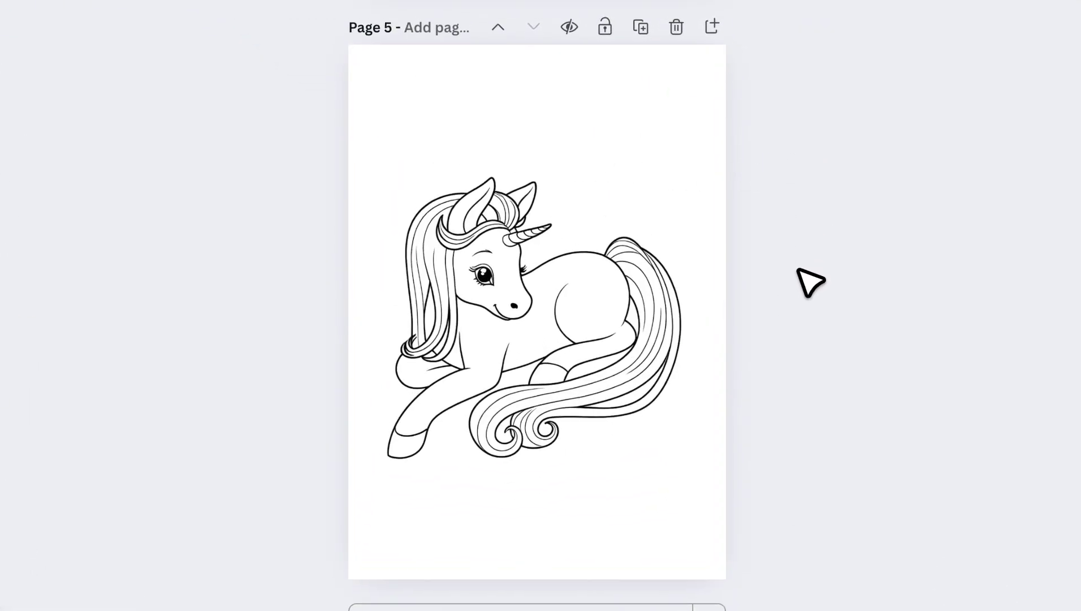
Copy the Lion title from page 3 onto page 5 and retype it as 'Unicorn'.
scroll(664, 236, up, 20)
click(537, 72)
key(super+c)
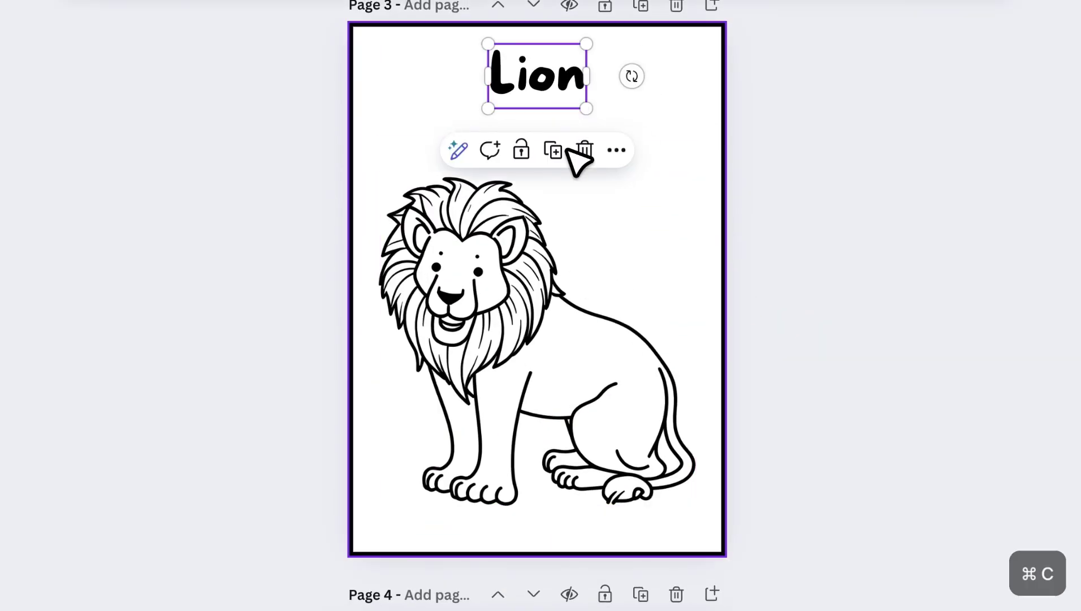
scroll(589, 369, down, 20)
click(579, 265)
key(super+v)
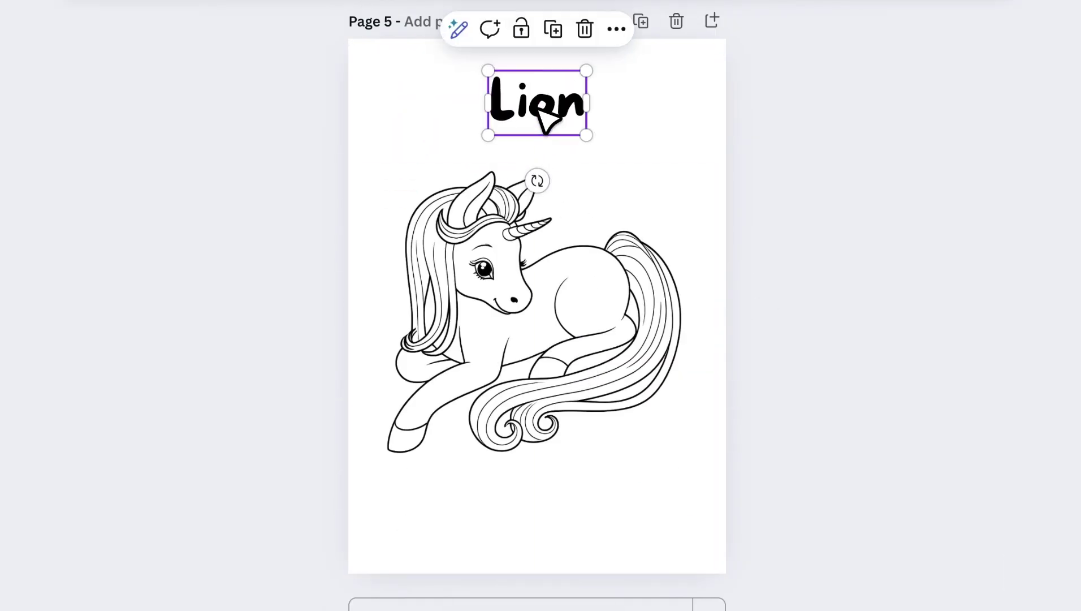
double_click(539, 110)
text(Unicorn)
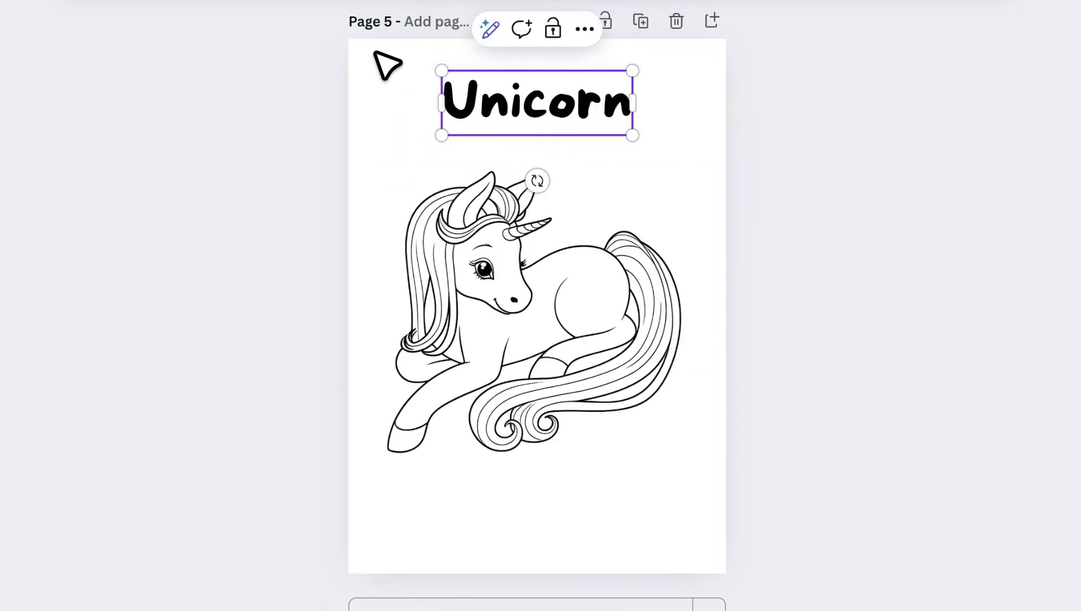
click(714, 206)
click(816, 272)
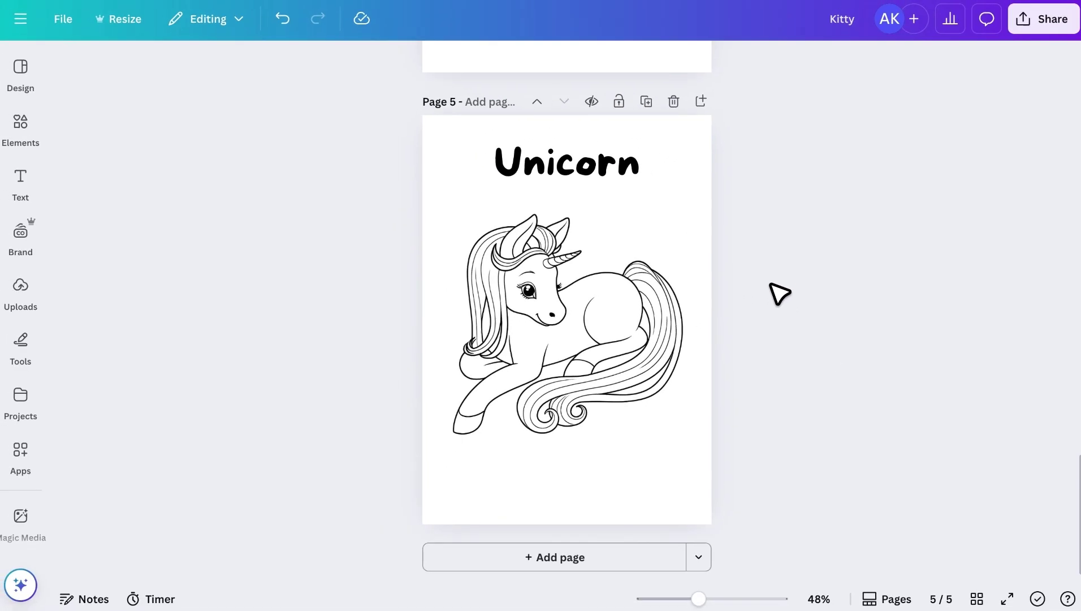
Add a sixth page and search Elements for 'lion' in place of the old 'unicorn' term.
click(678, 560)
click(26, 131)
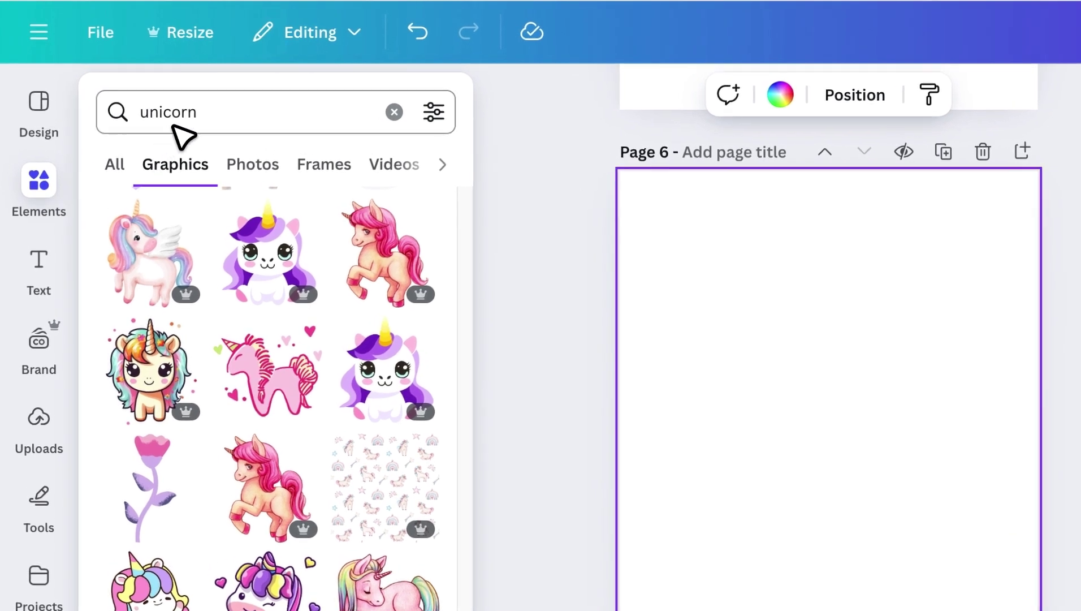
double_click(175, 120)
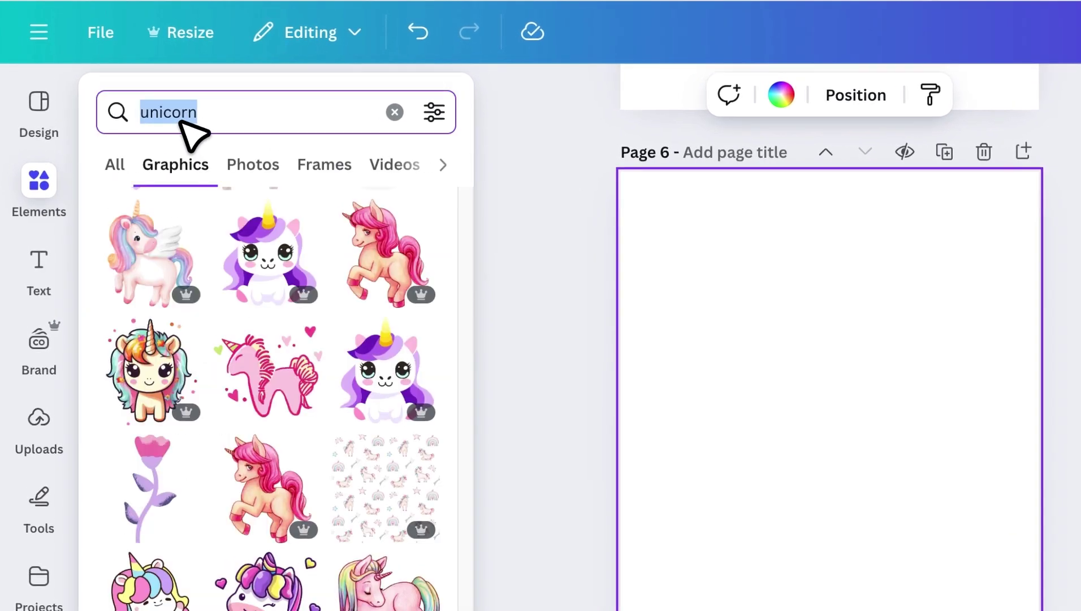
key(BackSpace)
text(lion)
key(Return)
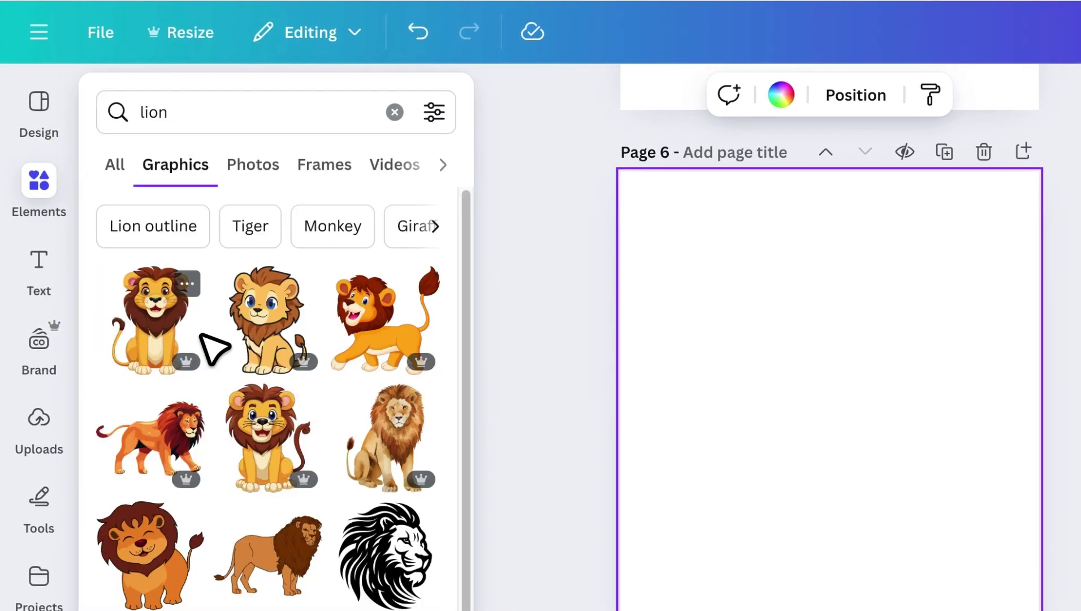
Place the crying cartoon lion on page 6 and enlarge it to fill most of the page.
scroll(215, 348, down, 10)
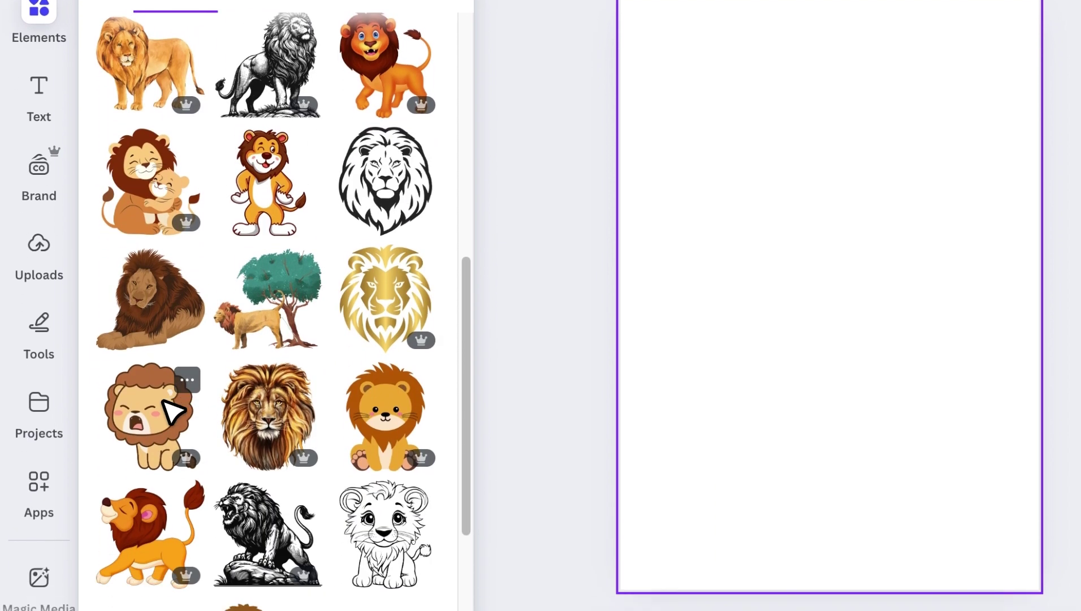
click(164, 580)
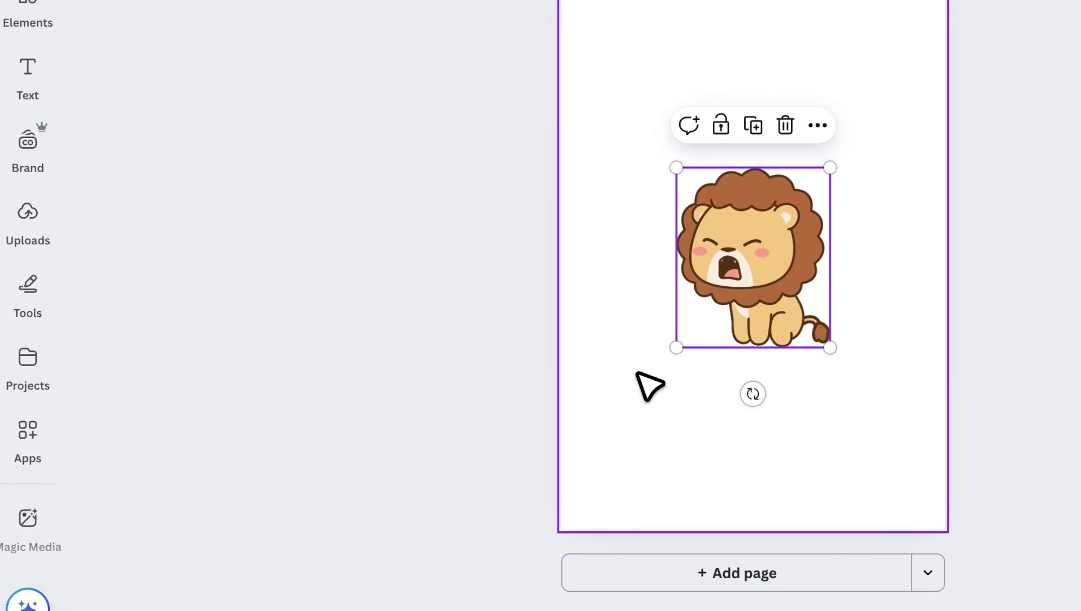
drag(678, 347, 587, 475)
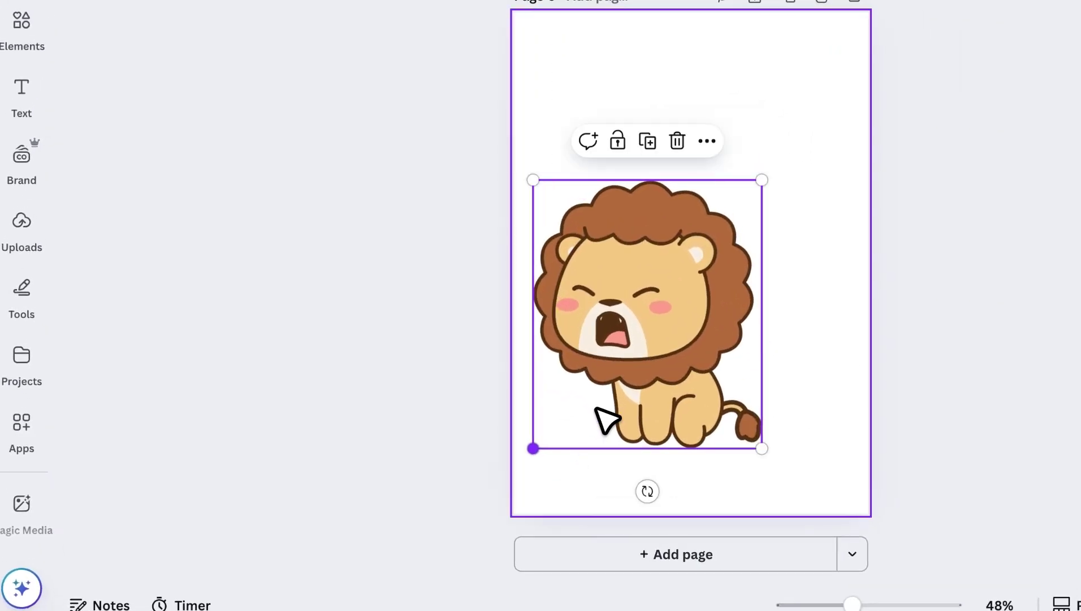
drag(762, 180, 852, 71)
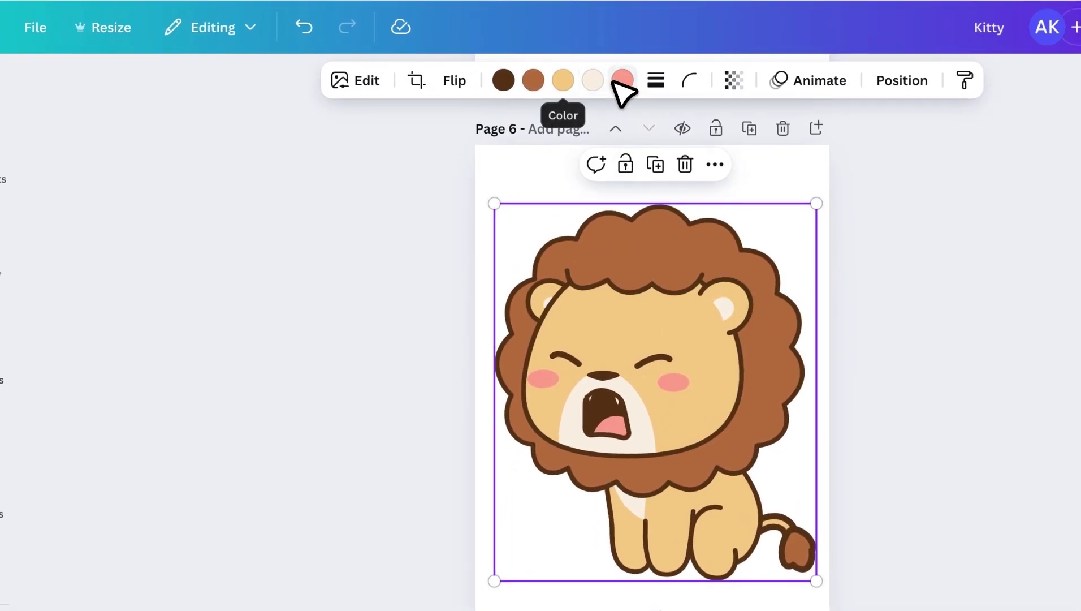
Make the lion's mane, body and face patch white and its cheeks, mouth and outline black, then centre it.
click(535, 82)
click(49, 311)
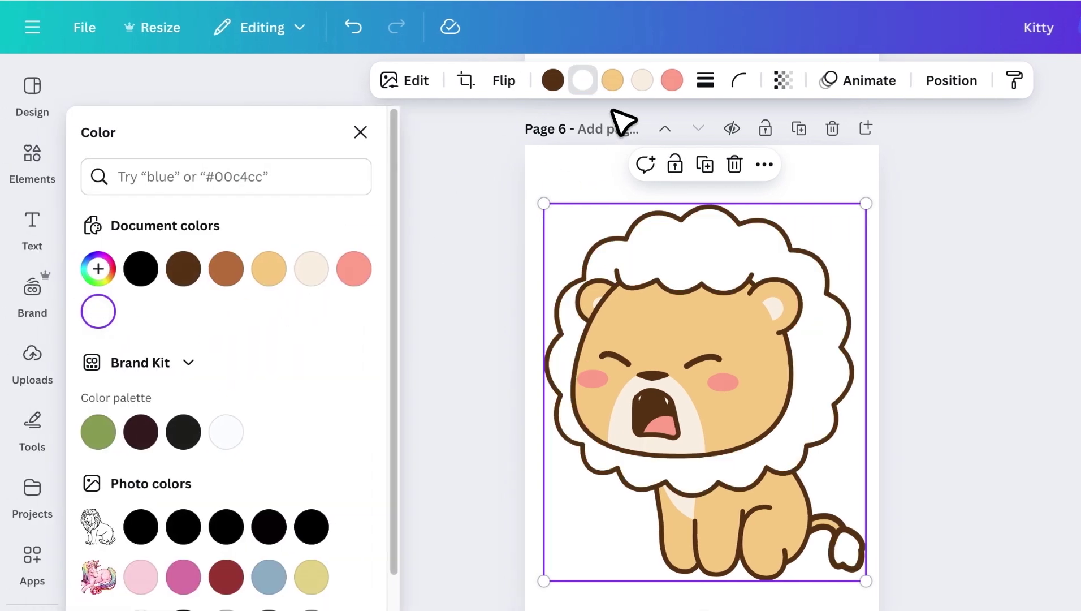
click(98, 311)
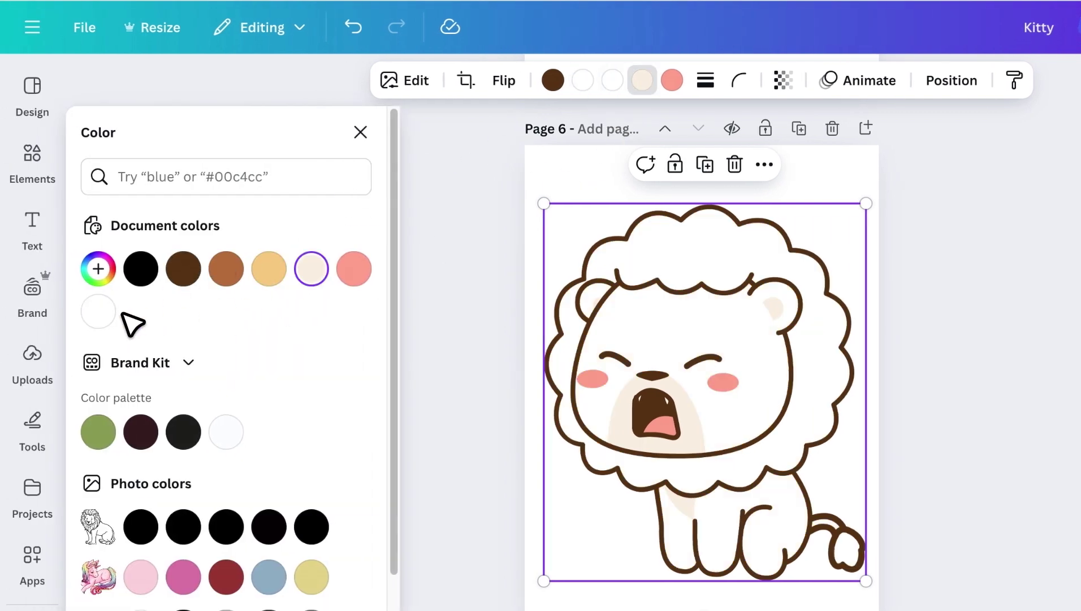
click(99, 312)
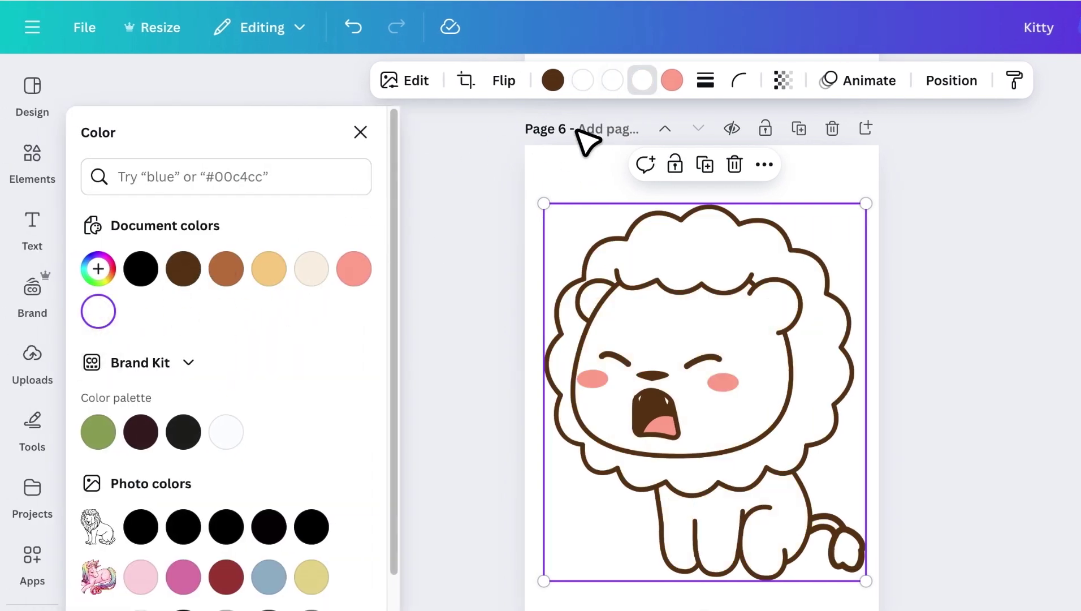
click(141, 269)
click(142, 270)
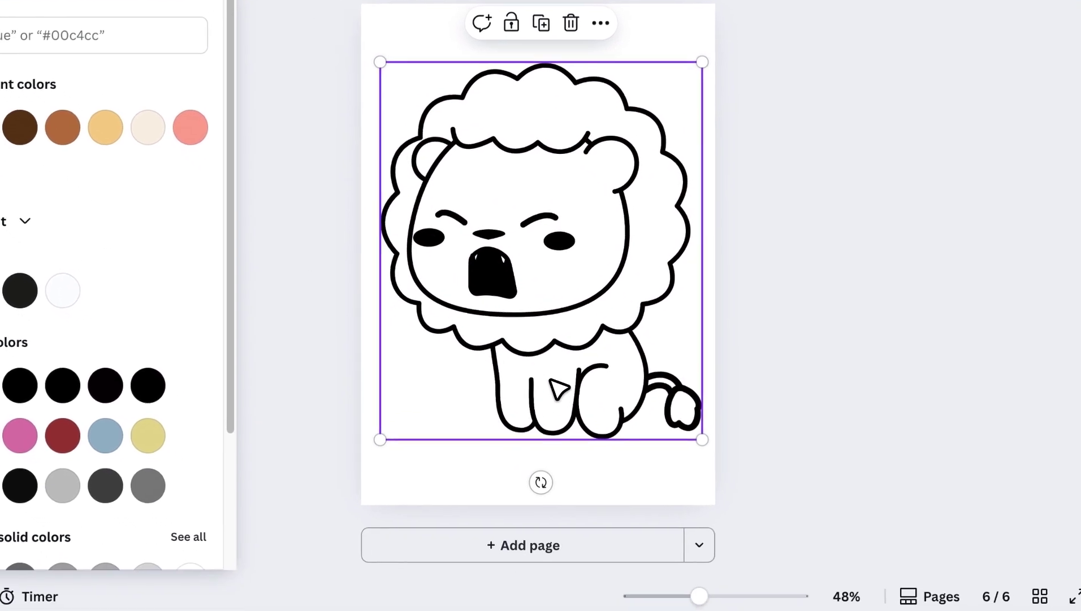
drag(587, 410, 555, 415)
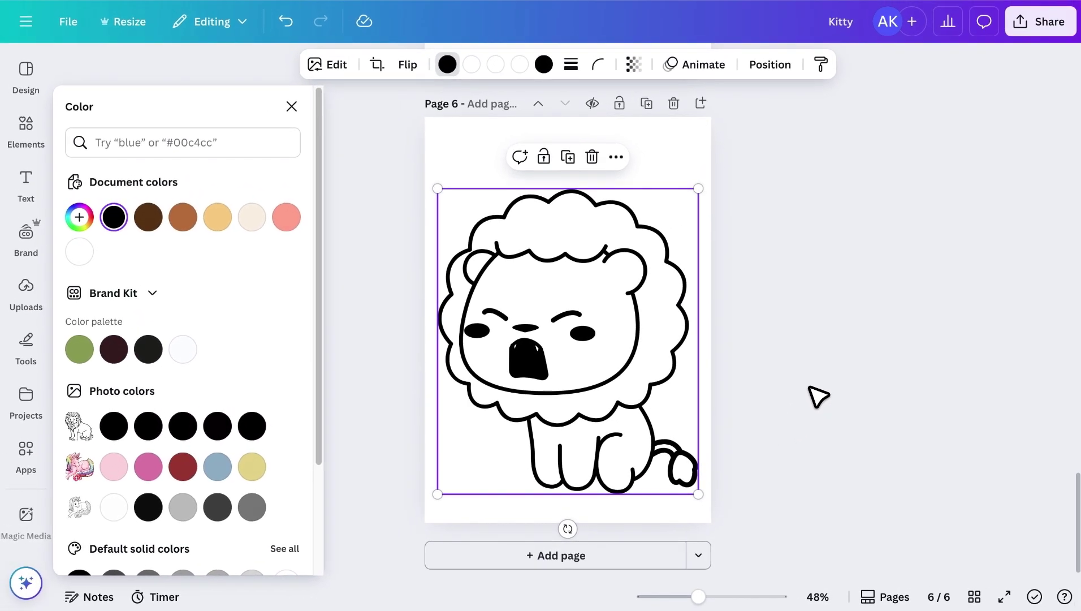
key(Escape)
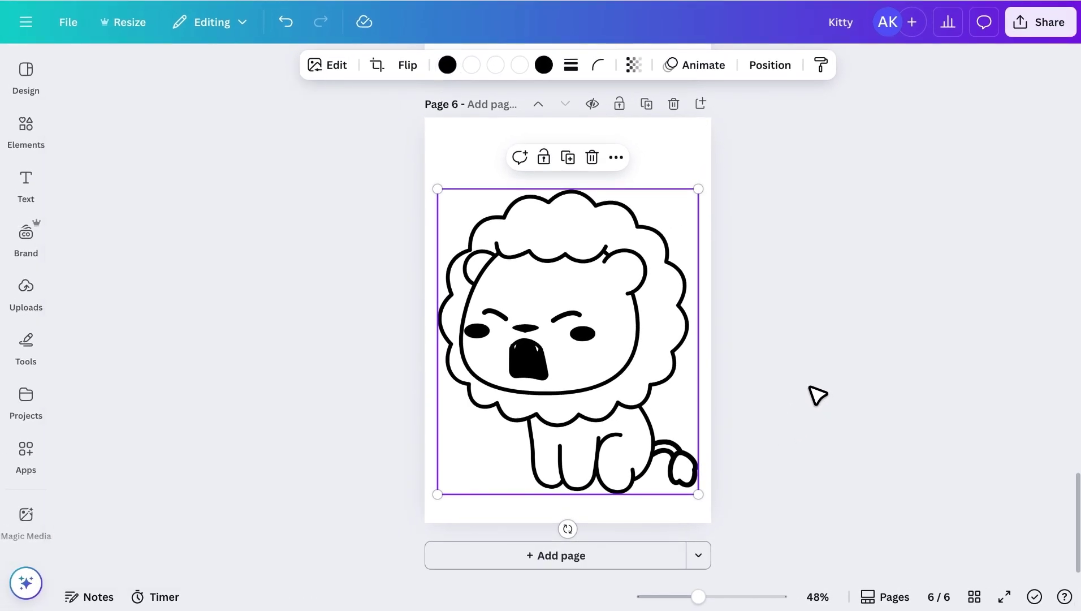
key(Escape)
Scroll up through all six pages to the Kitty page, then scroll Etsy's kids story-book results.
scroll(829, 437, up, 10)
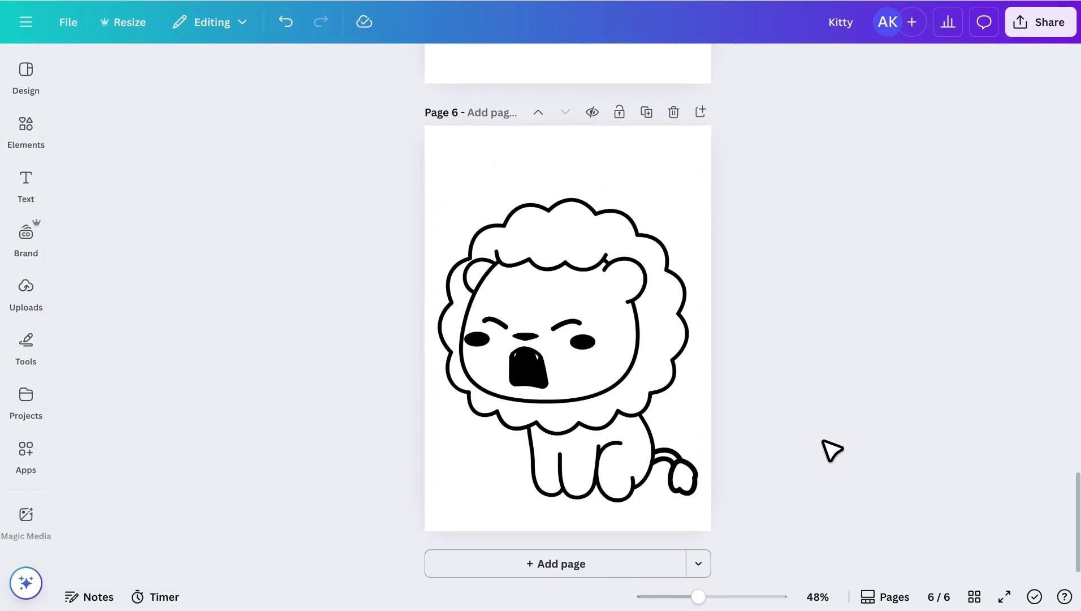
scroll(831, 451, up, 10)
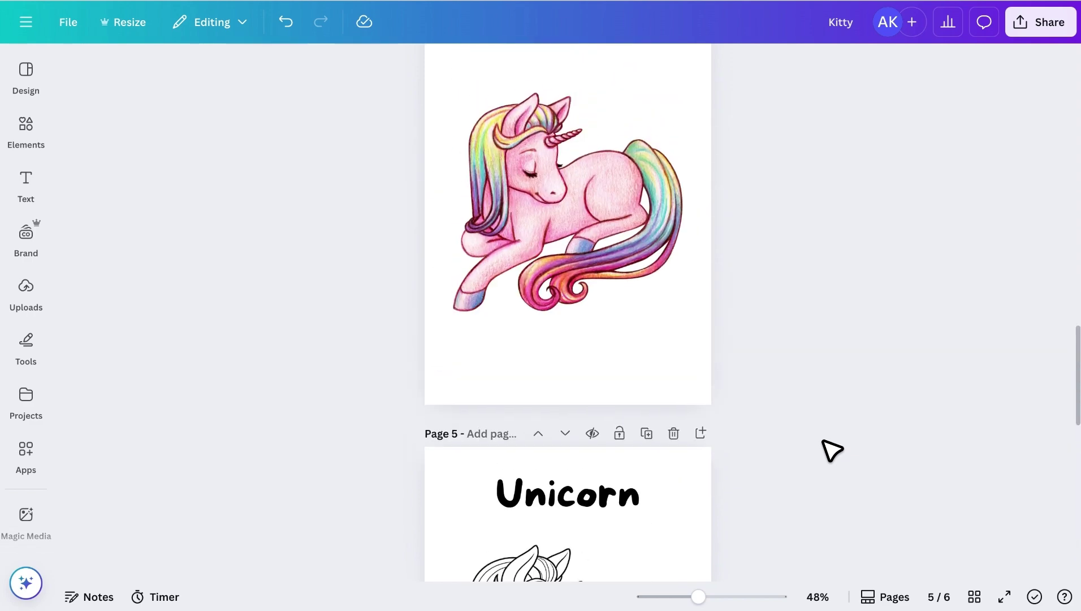
scroll(831, 451, up, 10)
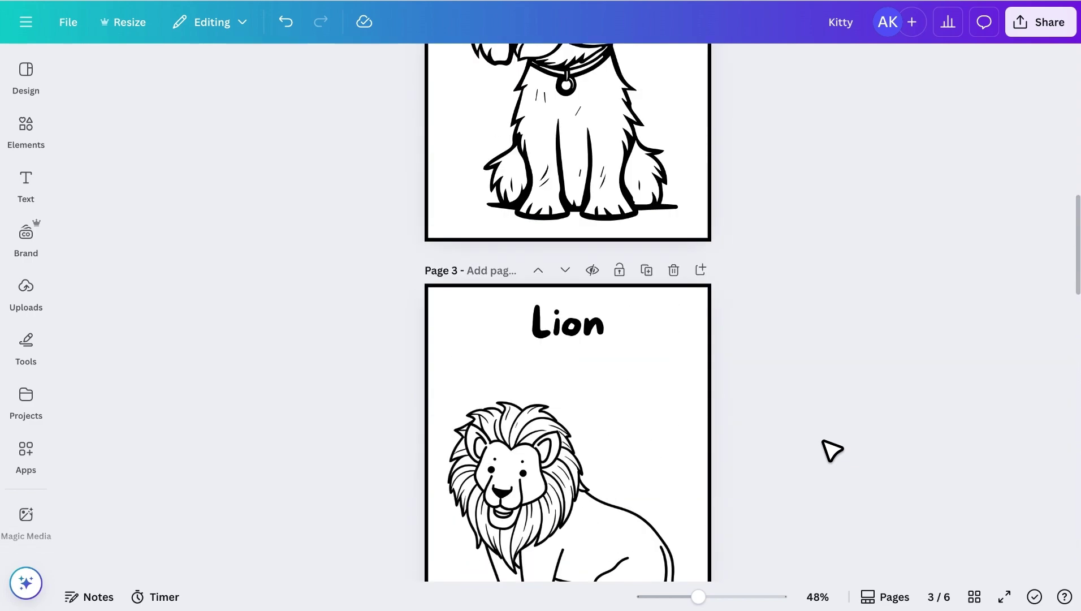
scroll(831, 451, up, 8)
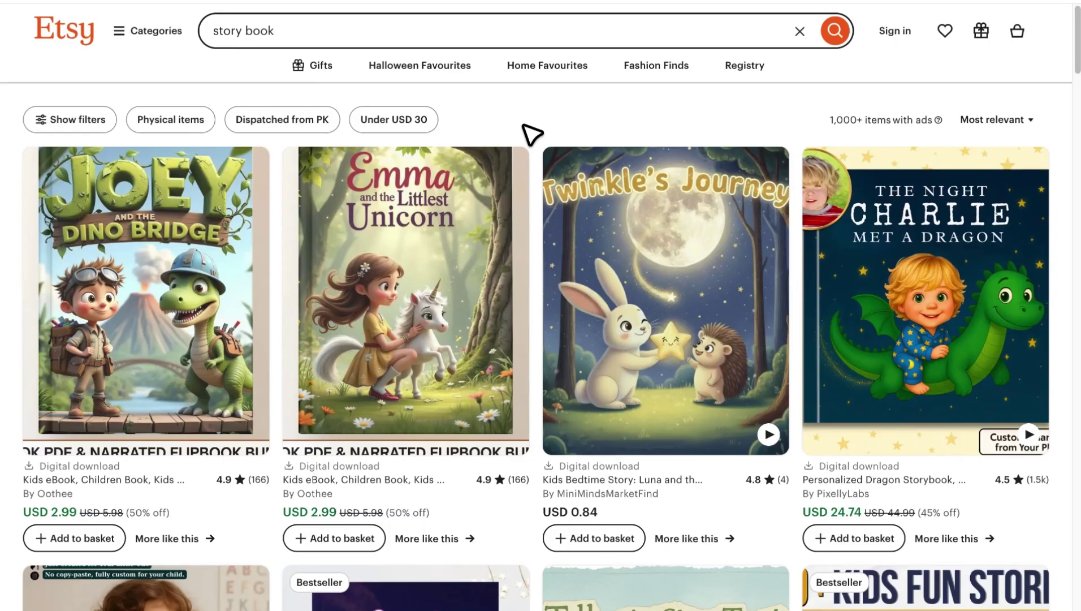
scroll(528, 134, down, 5)
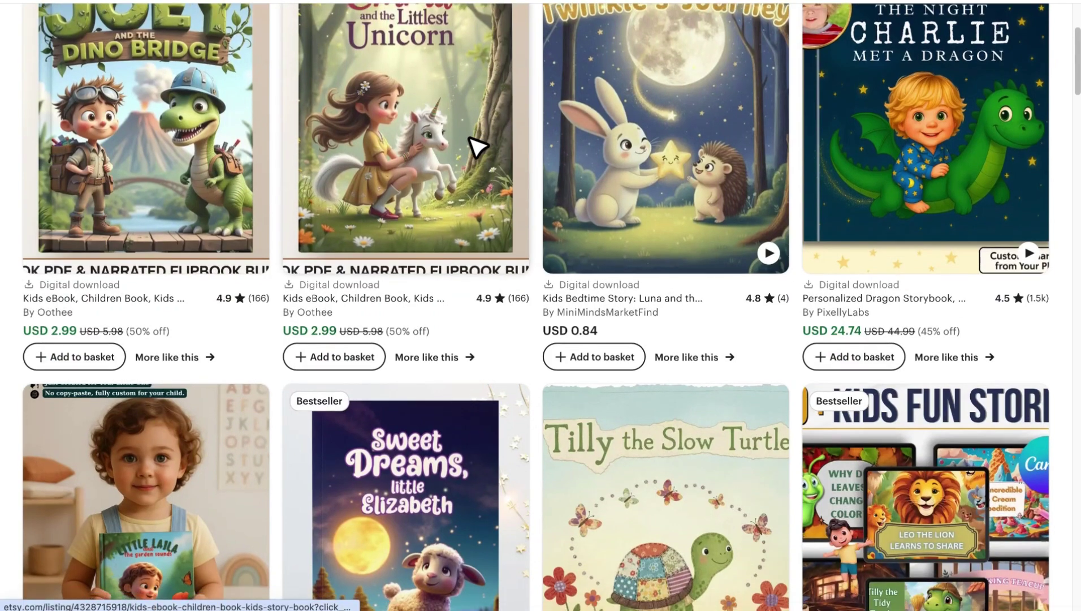
scroll(477, 149, down, 4)
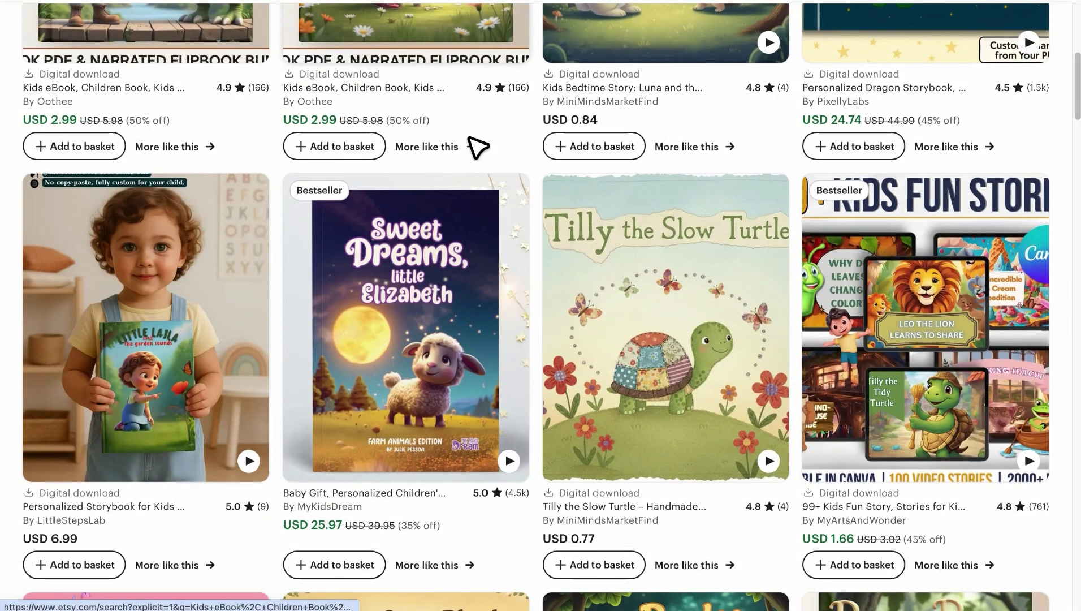